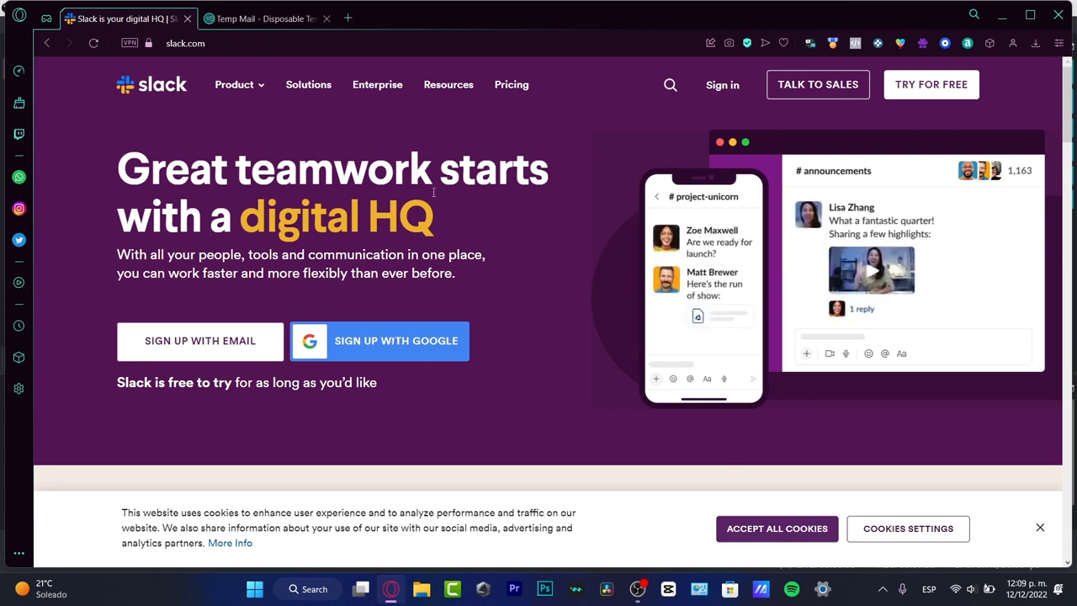
- Sign up for Slack by email, entering the temporary email address and continuing to the confirmation page
{"action": "left_click", "coordinate": [215, 341]}
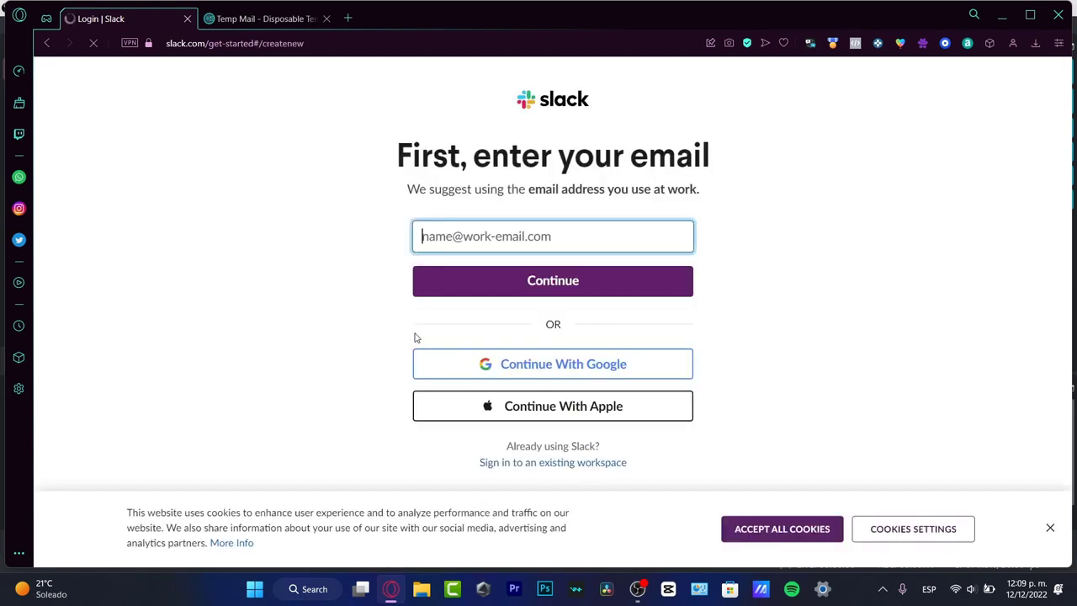
{"action": "key", "text": "ctrl+v"}
{"action": "left_click", "coordinate": [605, 289]}
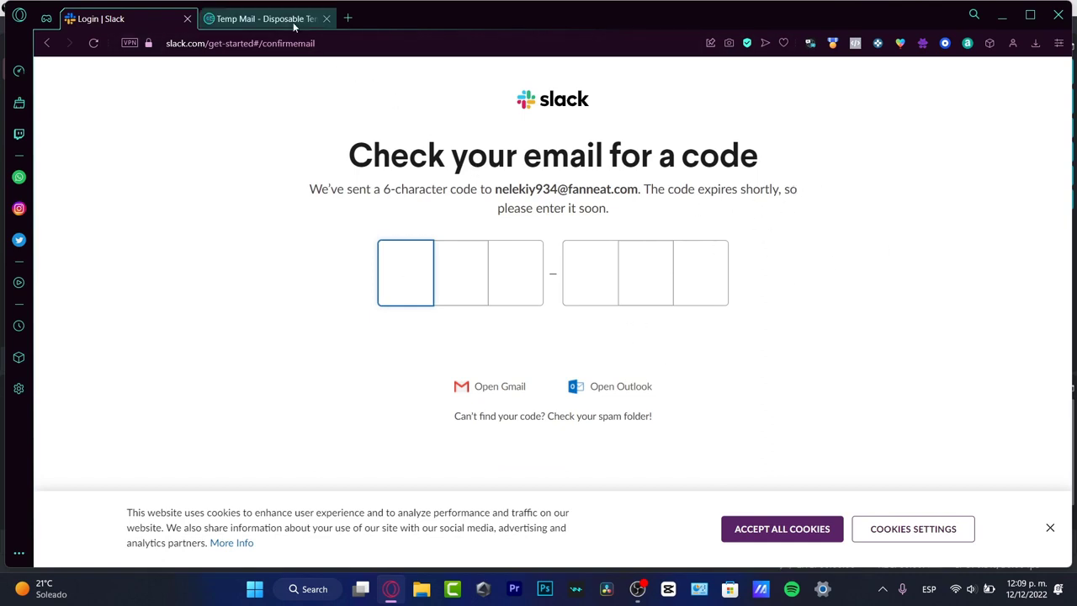
- Copy the confirmation code from the Slack message in the Temp Mail inbox and enter it on Slack's verification page
{"action": "left_click", "coordinate": [263, 18]}
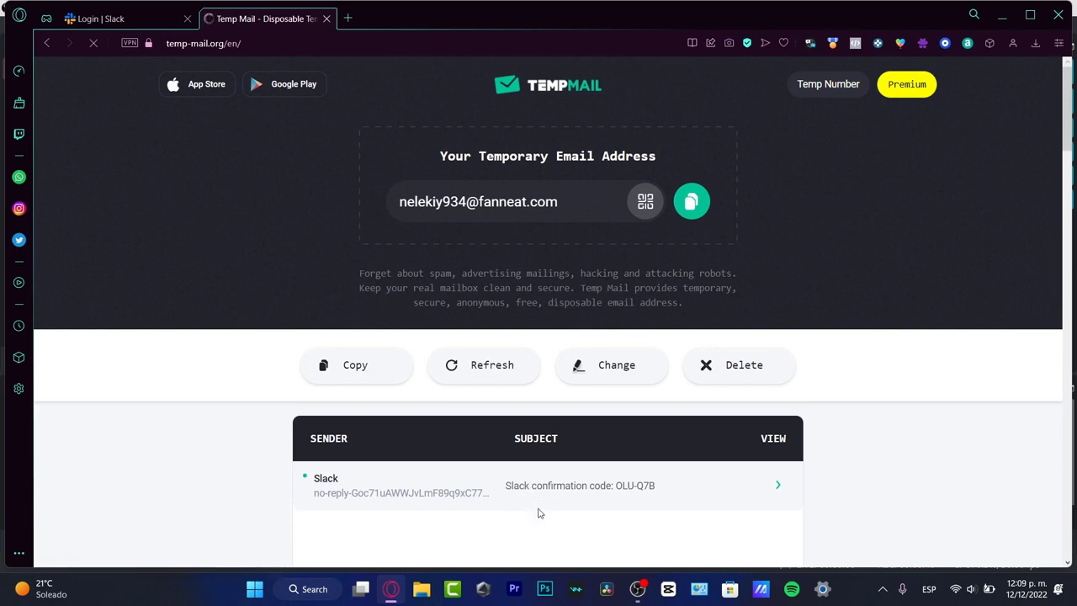
{"action": "left_click", "coordinate": [538, 505]}
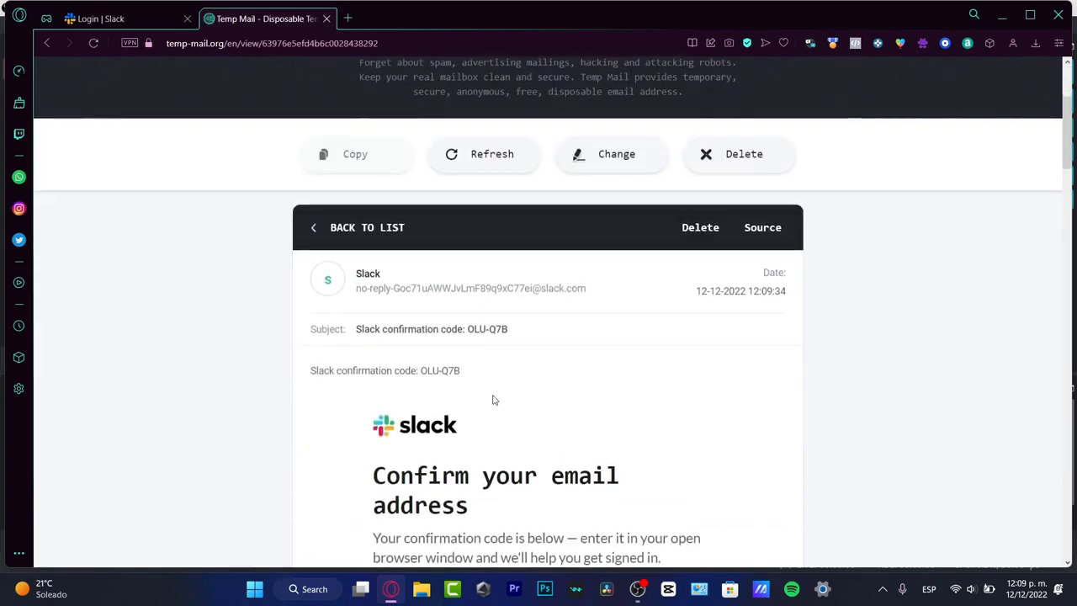
{"action": "scroll", "coordinate": [495, 400], "scroll_direction": "down", "scroll_amount": 2}
{"action": "triple_click", "coordinate": [556, 414]}
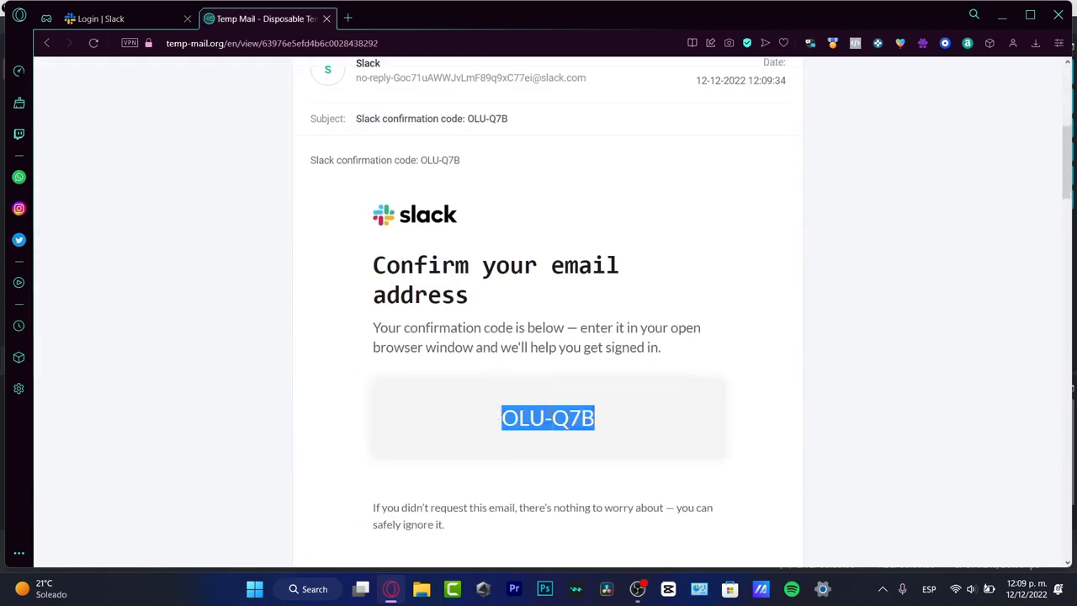
{"action": "key", "text": "ctrl+c"}
{"action": "key", "text": "ctrl+Tab"}
{"action": "key", "text": "ctrl+v"}
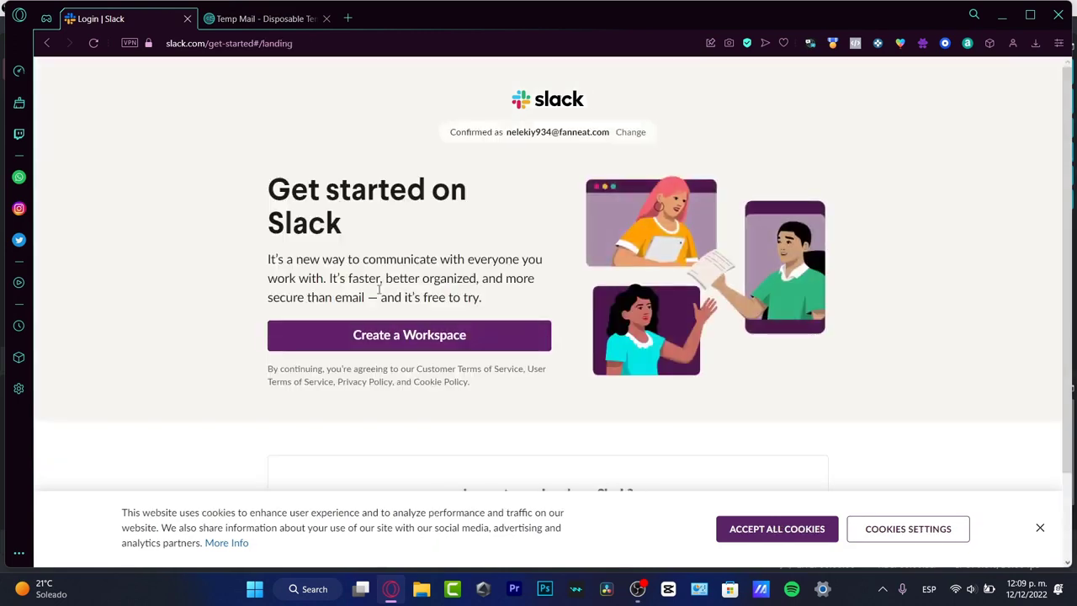
- Dismiss the cookie notice and create a workspace with the company name SoundsGood
{"action": "left_click", "coordinate": [1042, 528]}
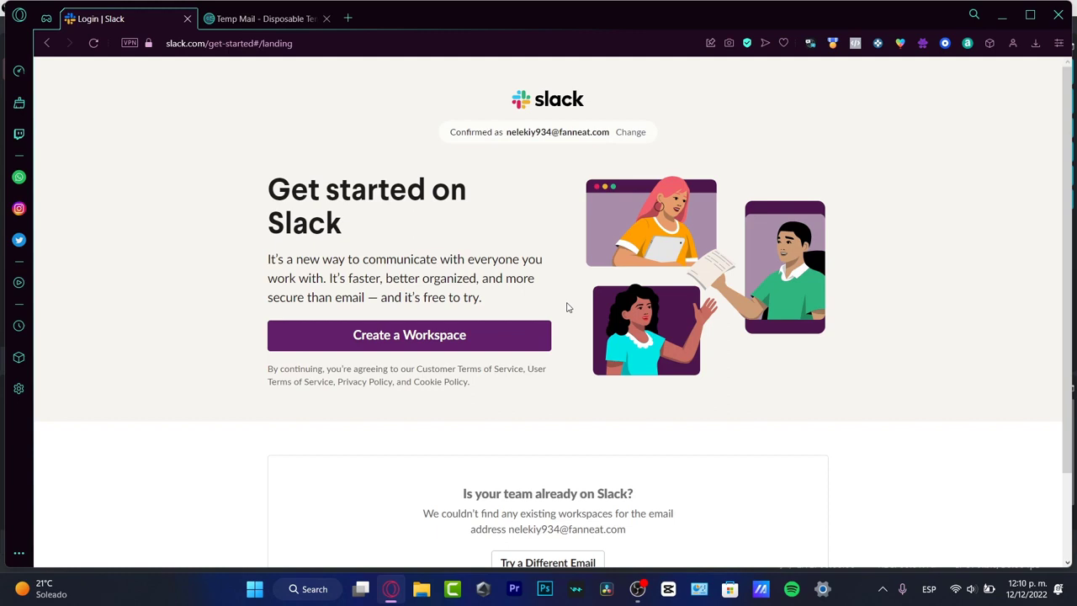
{"action": "left_click", "coordinate": [453, 338]}
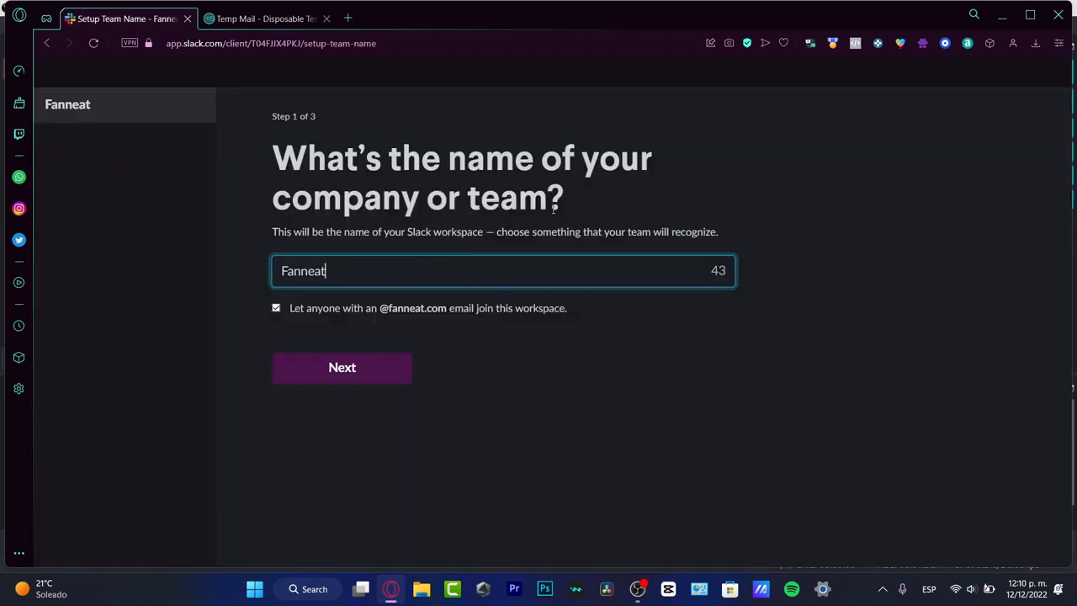
{"action": "double_click", "coordinate": [374, 276]}
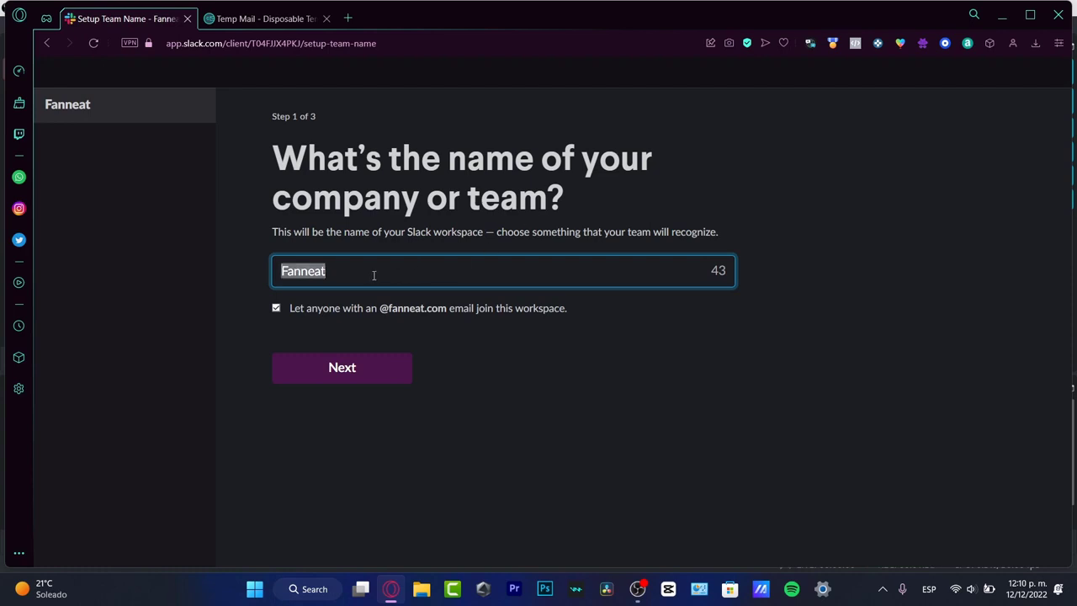
{"action": "type", "text": "SoundsGood"}
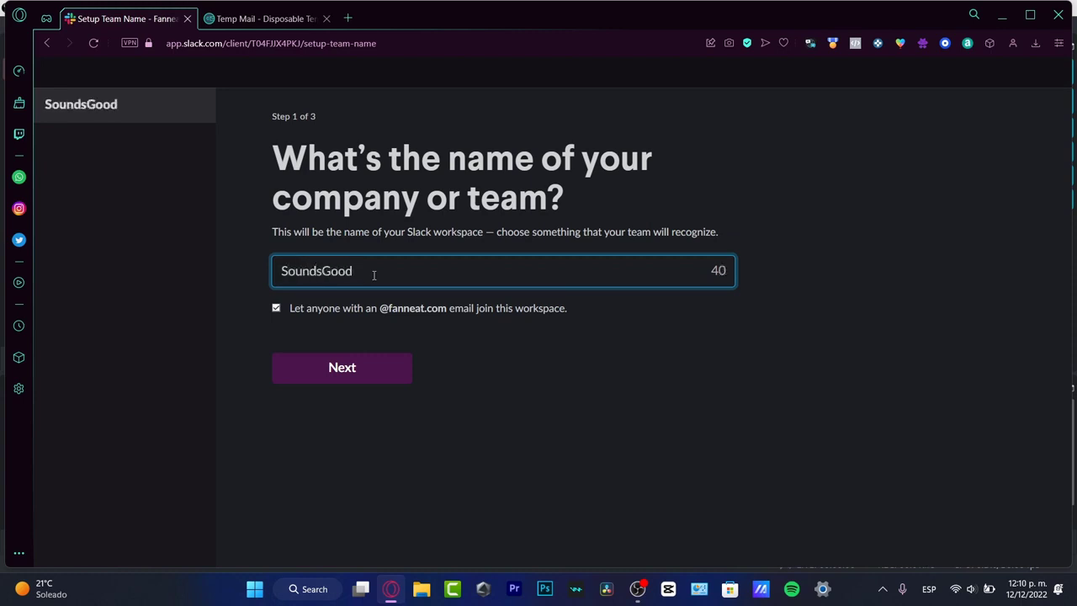
{"action": "left_click", "coordinate": [339, 362]}
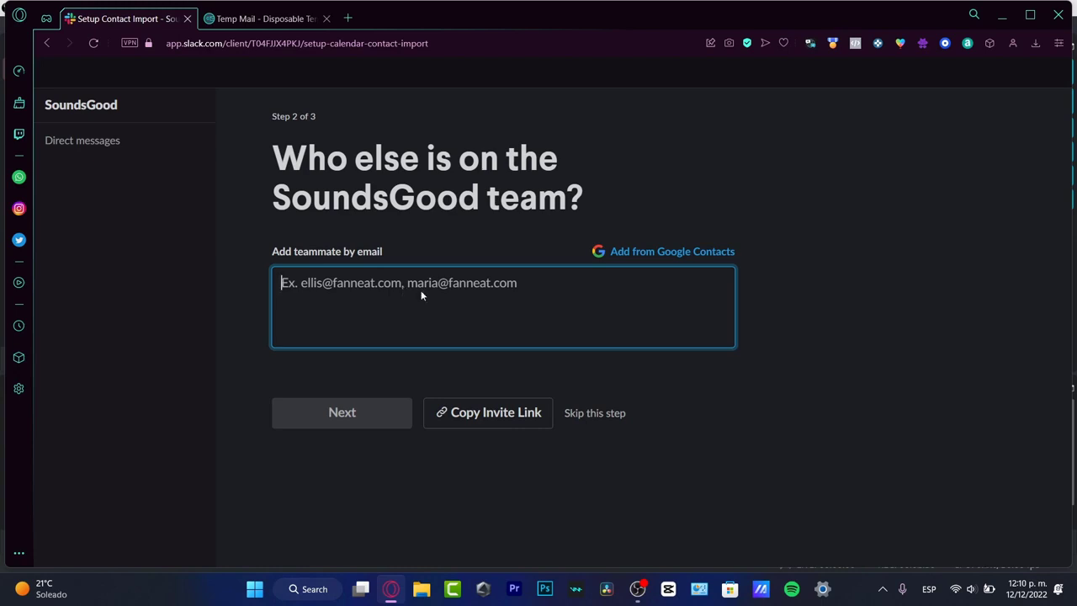
- Add a teammate's email address to the SoundsGood invitation and remove it again
{"action": "type", "text": "example"}
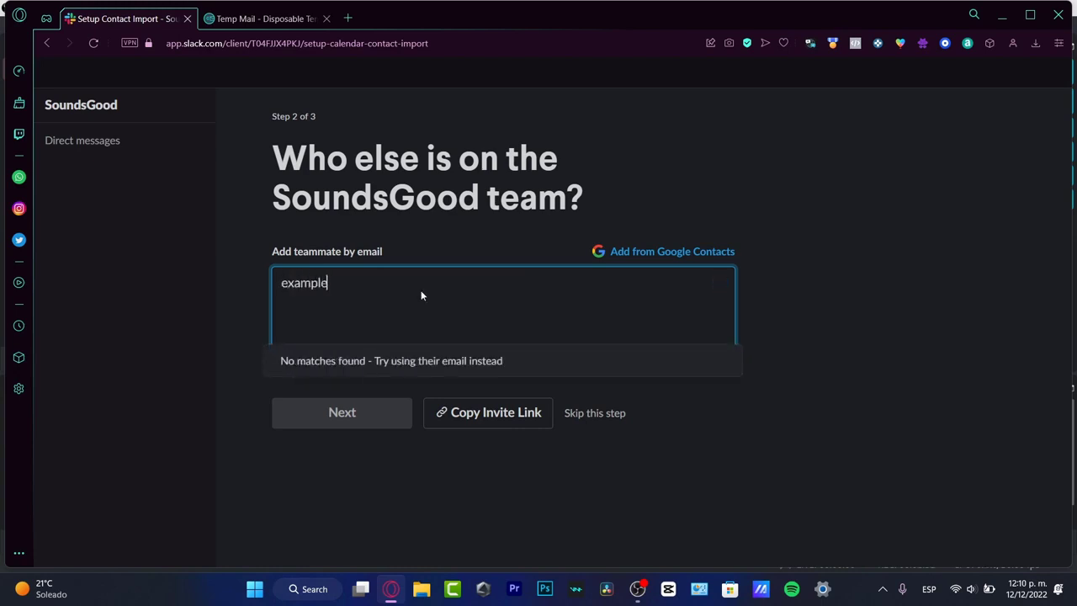
{"action": "type", "text": "@ex"}
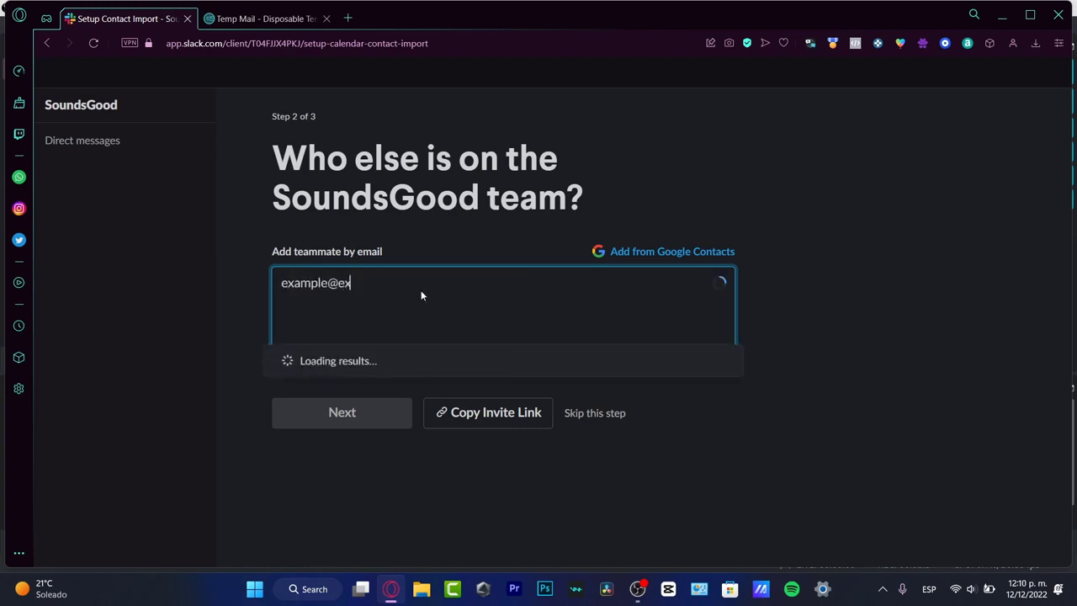
{"action": "type", "text": "ampl.com"}
{"action": "key", "text": "Return"}
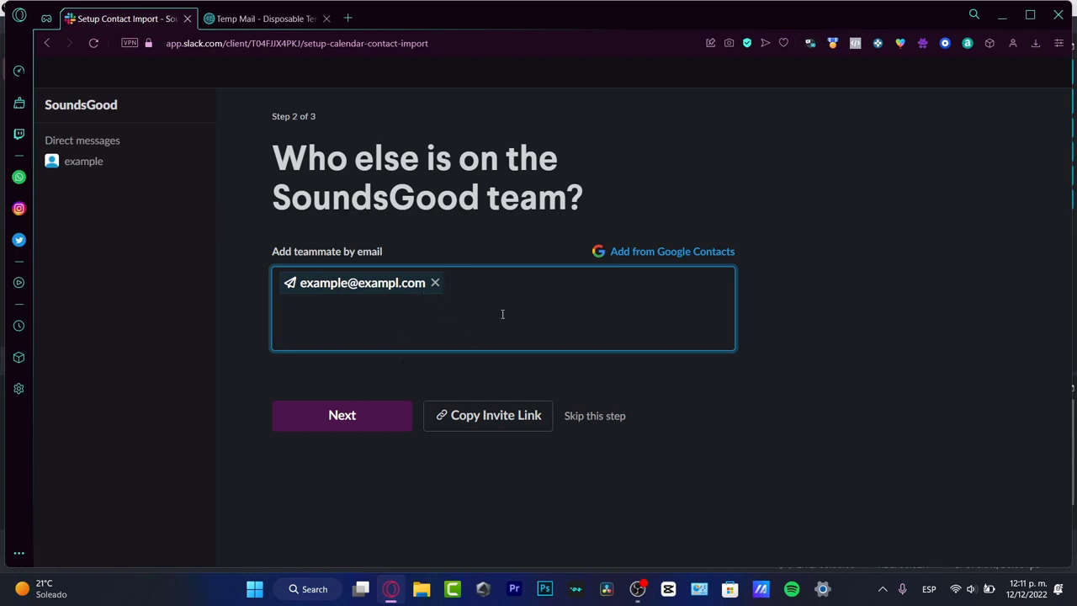
{"action": "left_click", "coordinate": [435, 284]}
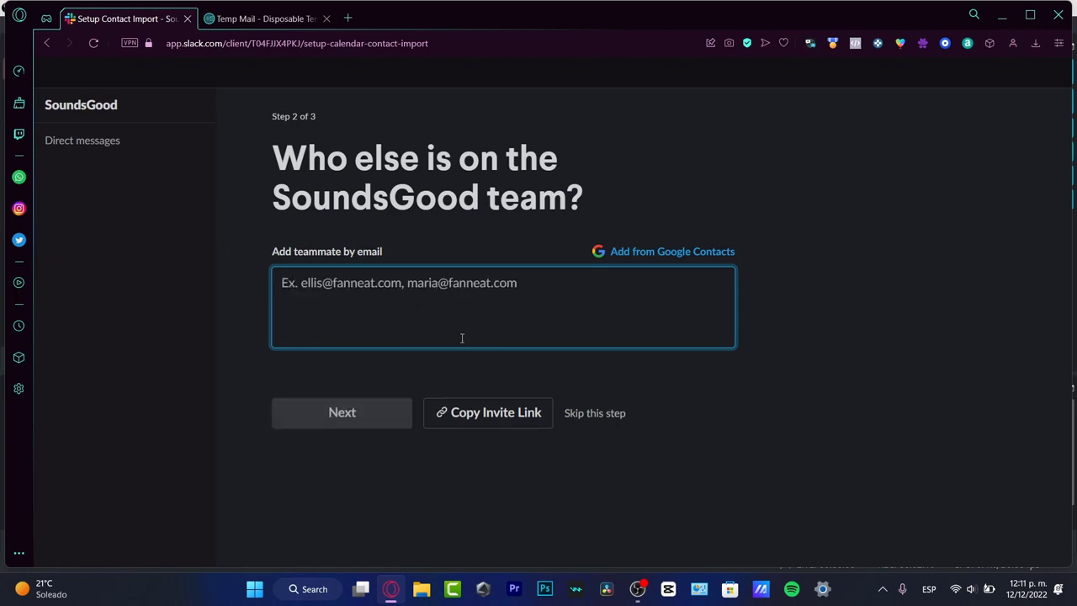
- Copy the workspace invite link, paste it into a new browser tab's address without opening it, and return to the Slack setup
{"action": "left_click", "coordinate": [511, 422]}
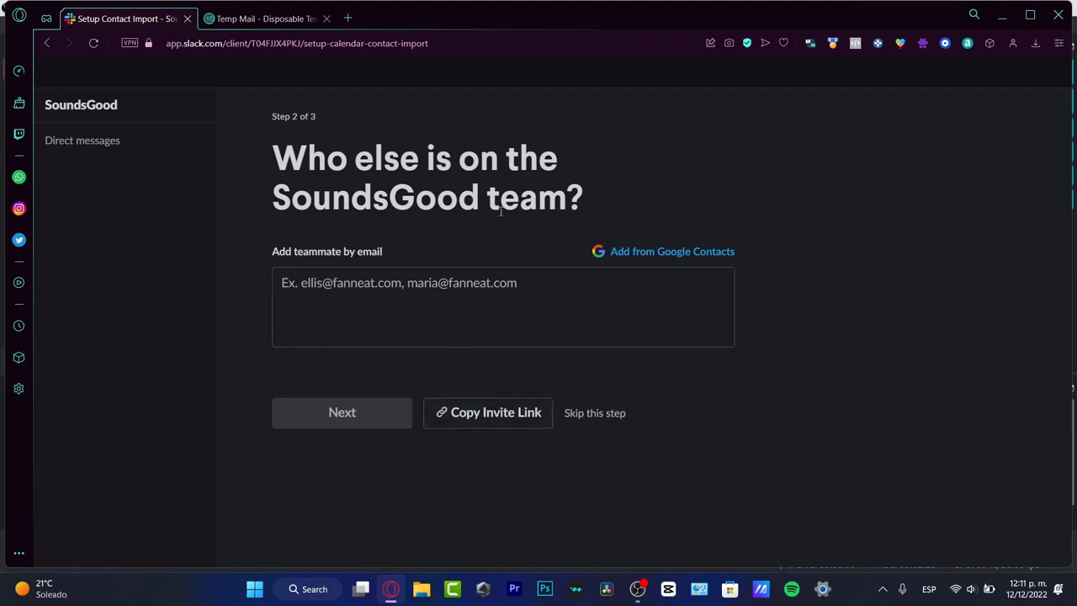
{"action": "left_click", "coordinate": [347, 18]}
{"action": "key", "text": "ctrl+v"}
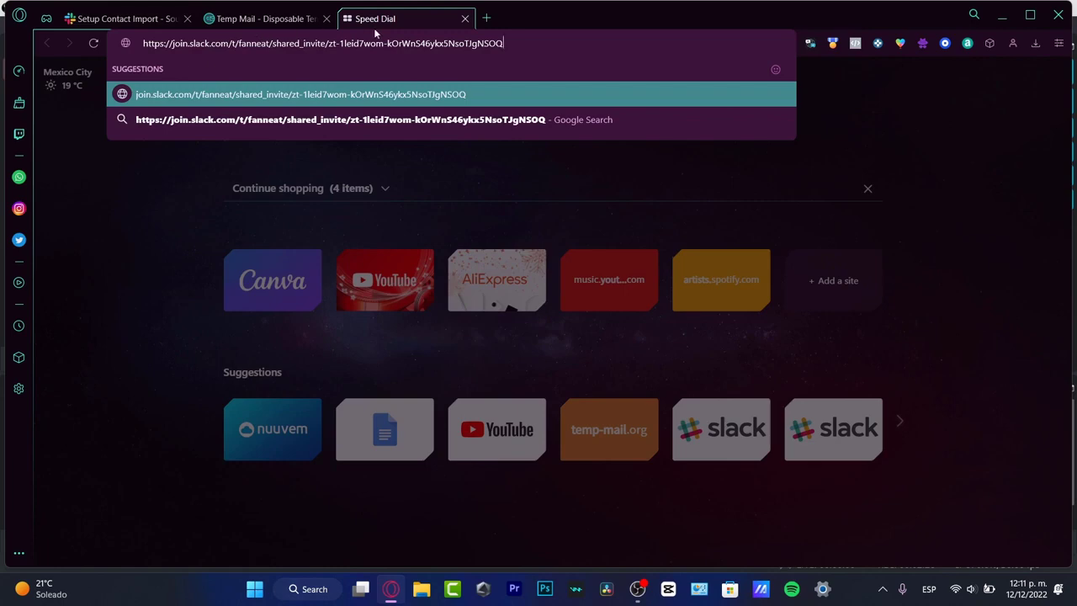
{"action": "left_click", "coordinate": [181, 17]}
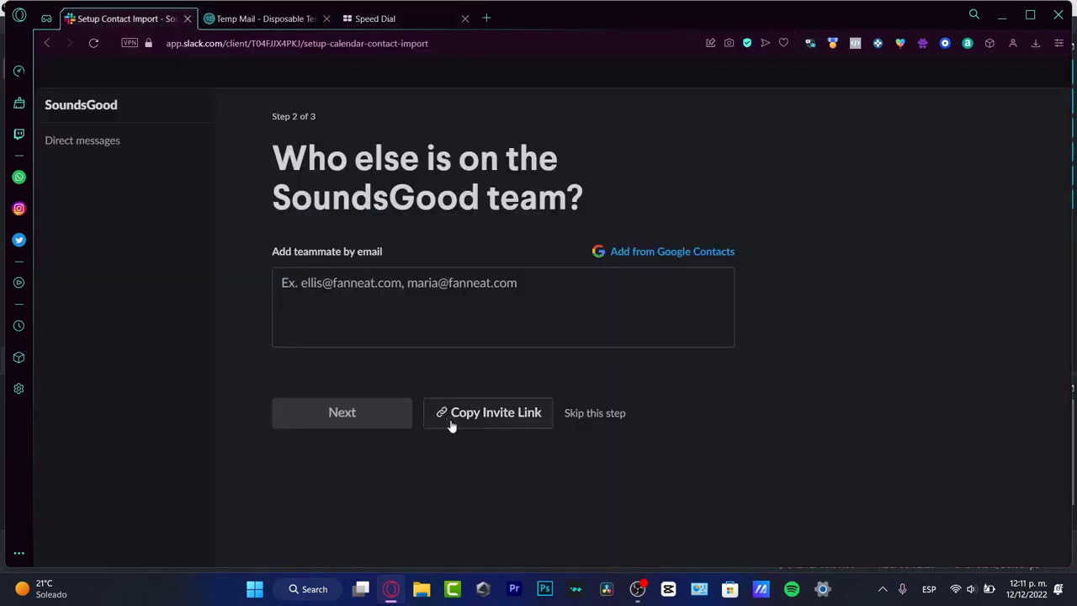
- Skip inviting teammates and submit Marketing as what the team is working on
{"action": "left_click", "coordinate": [586, 413]}
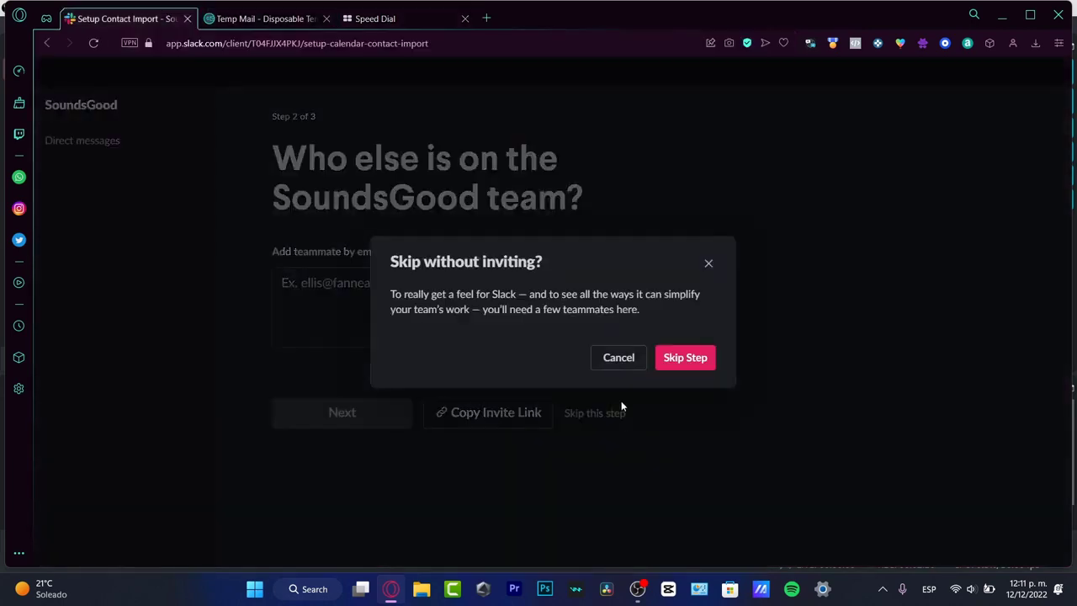
{"action": "left_click", "coordinate": [695, 367]}
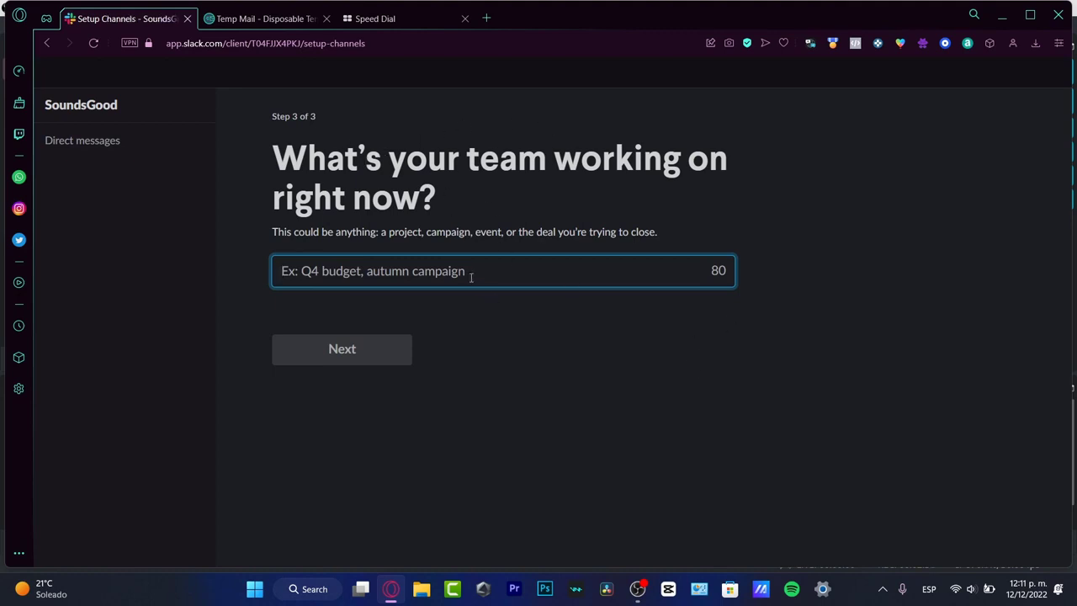
{"action": "type", "text": "Marketing"}
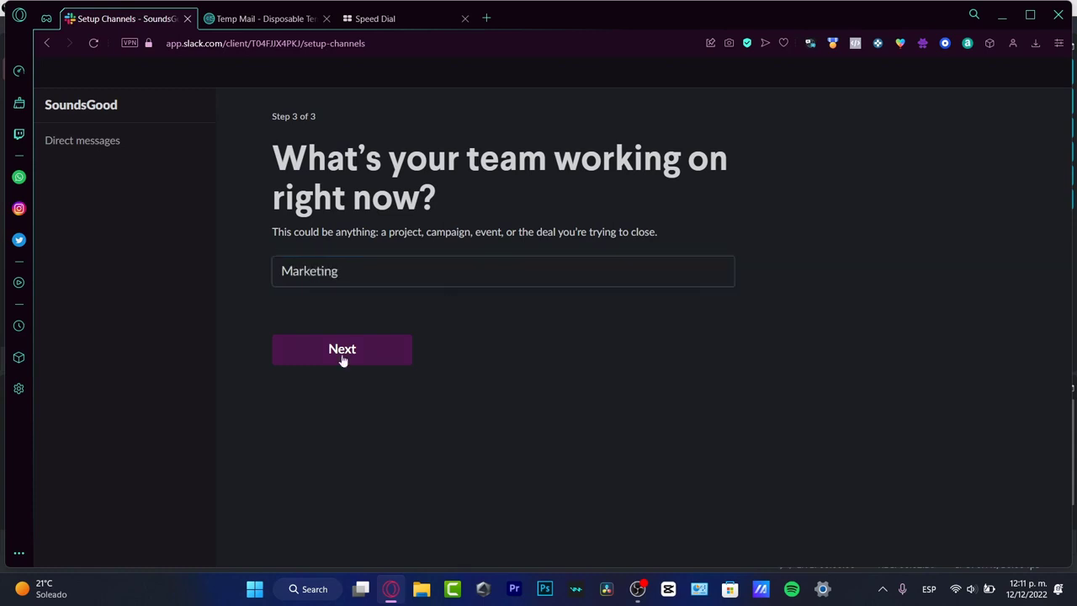
{"action": "left_click", "coordinate": [342, 357]}
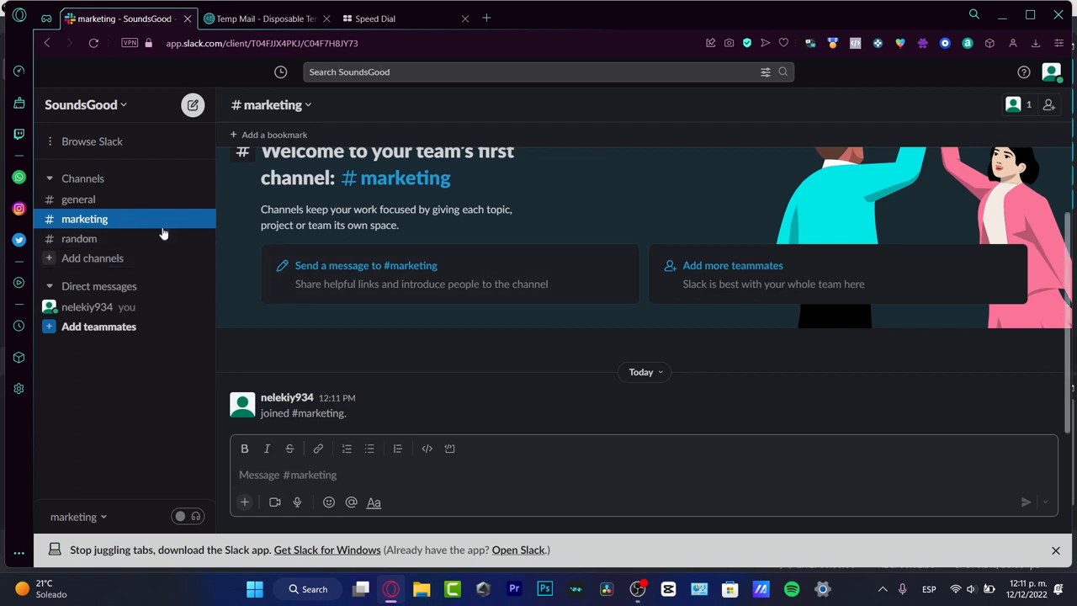
- View the general channel and start a new channel named announcements
{"action": "left_click", "coordinate": [114, 201]}
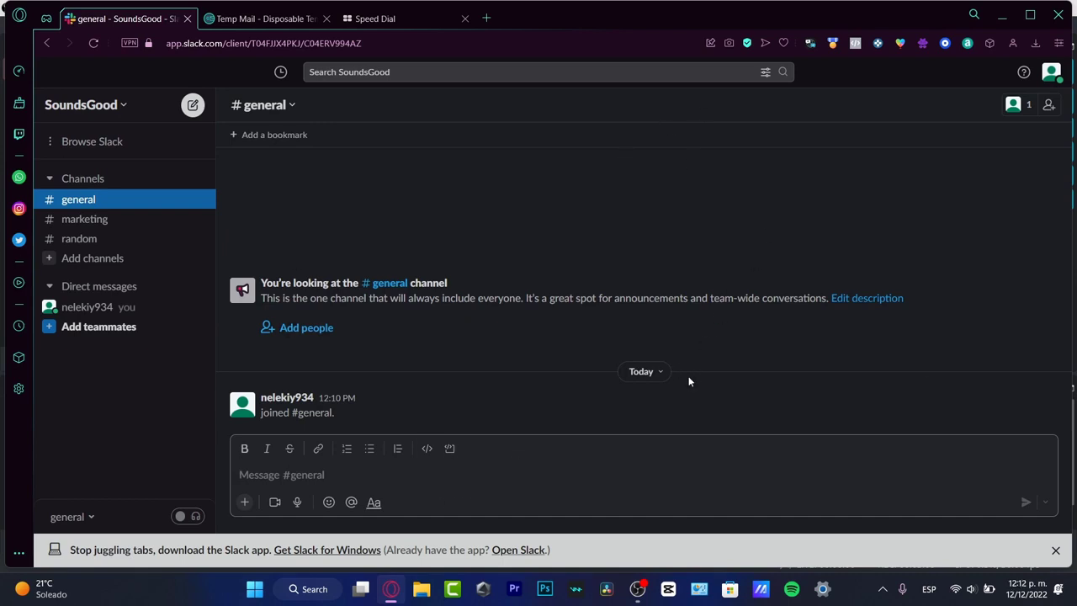
{"action": "left_click", "coordinate": [108, 262]}
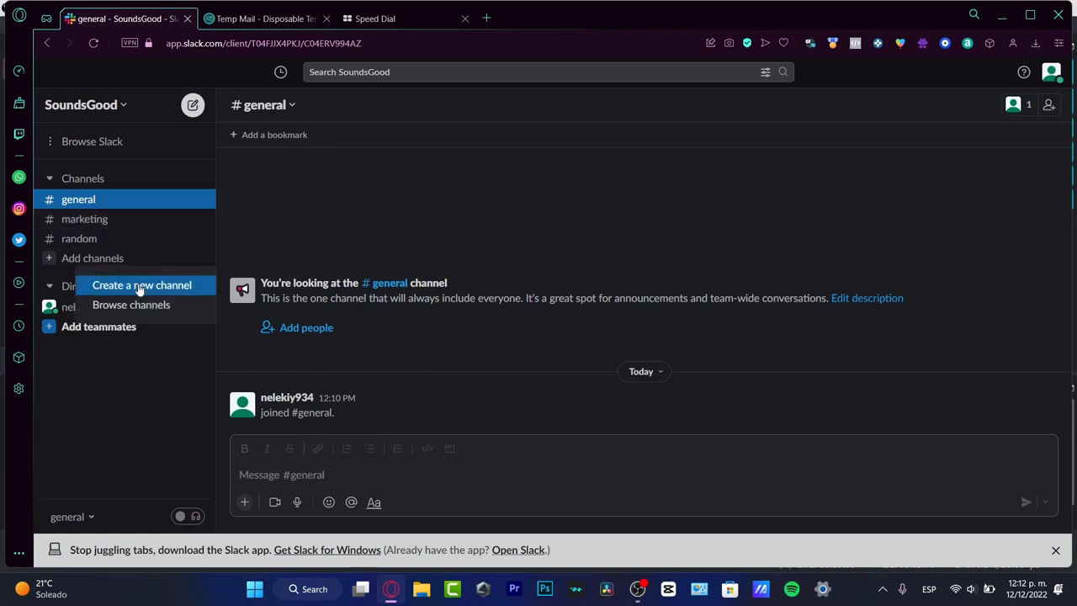
{"action": "left_click", "coordinate": [140, 288]}
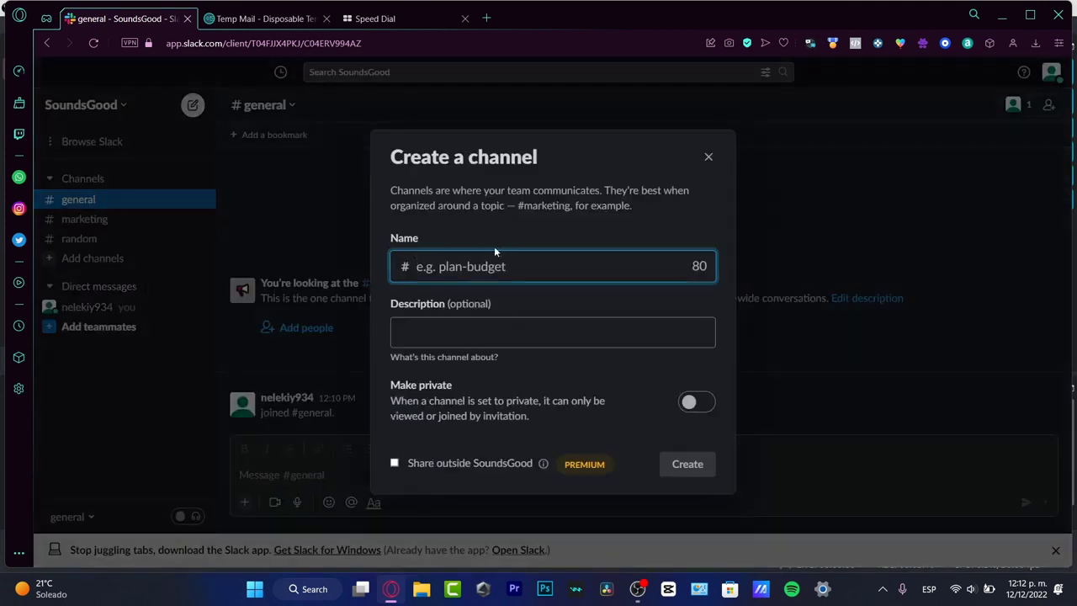
{"action": "type", "text": "announcements"}
- Create the channel with the description "this is just for official tasks." and skip adding people to it
{"action": "left_click", "coordinate": [595, 328]}
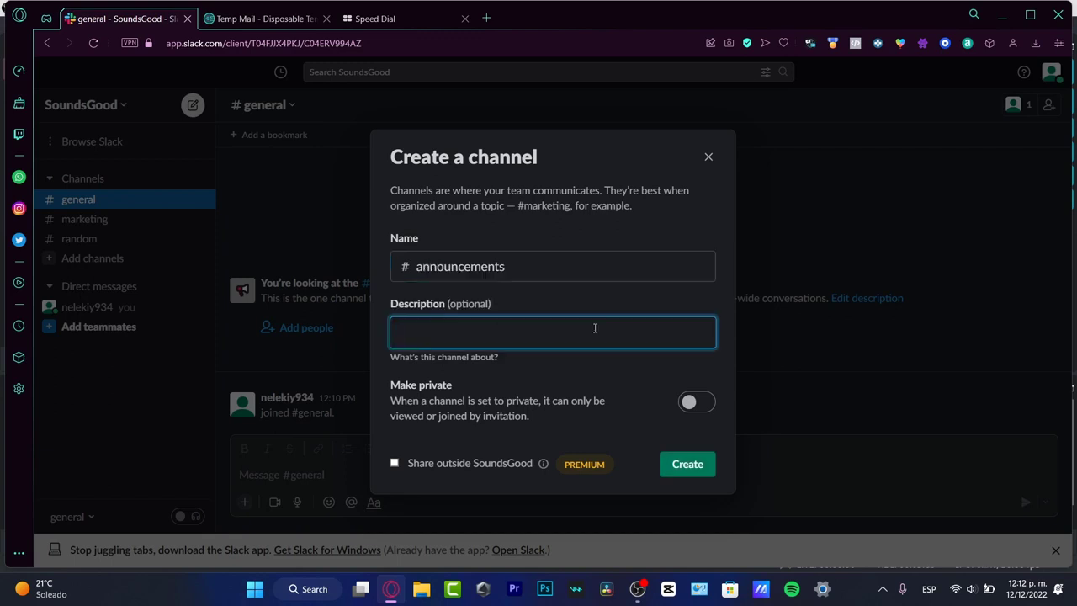
{"action": "type", "text": "this is just for "}
{"action": "type", "text": "annouce"}
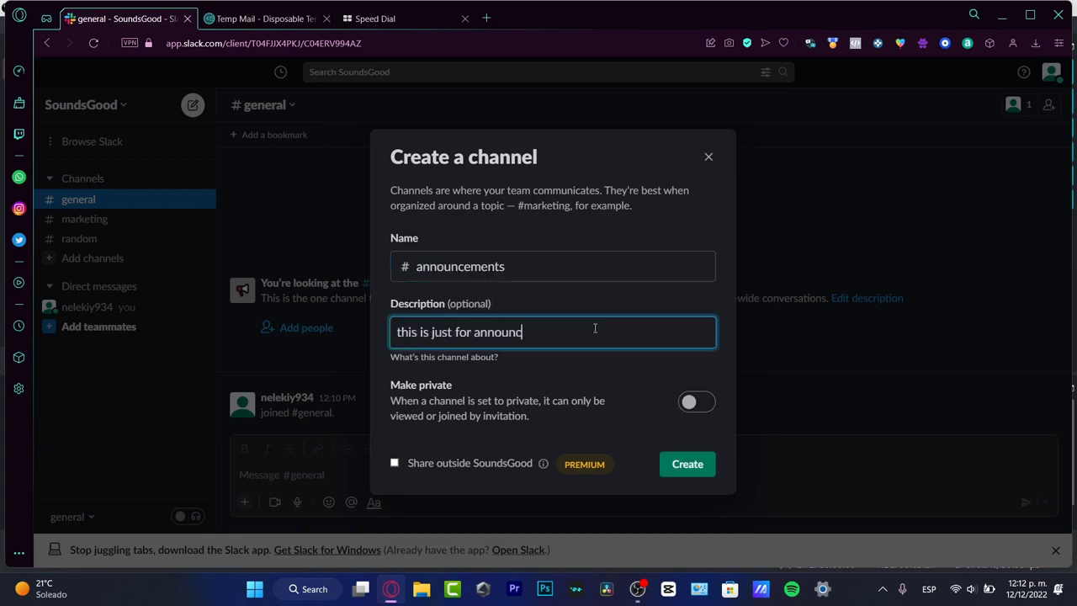
{"action": "key", "text": "BackSpace"}
{"action": "key", "text": "BackSpace"}
{"action": "key", "text": "BackSpace"}
{"action": "key", "text": "BackSpace"}
{"action": "key", "text": "BackSpace"}
{"action": "key", "text": "BackSpace"}
{"action": "key", "text": "BackSpace"}
{"action": "type", "text": "official tasks."}
{"action": "left_click", "coordinate": [687, 467]}
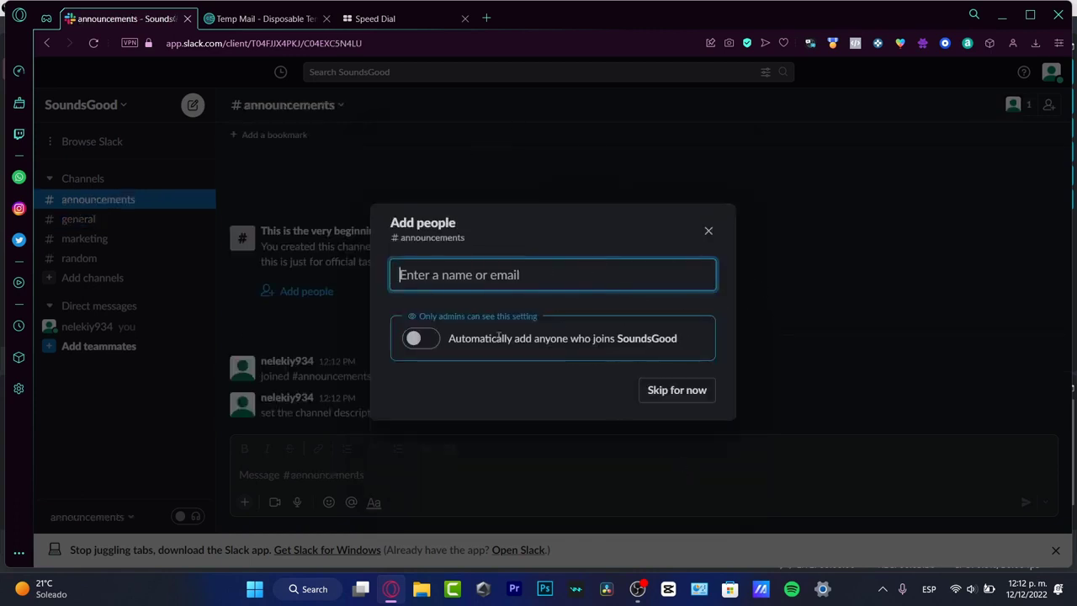
{"action": "left_click", "coordinate": [673, 401]}
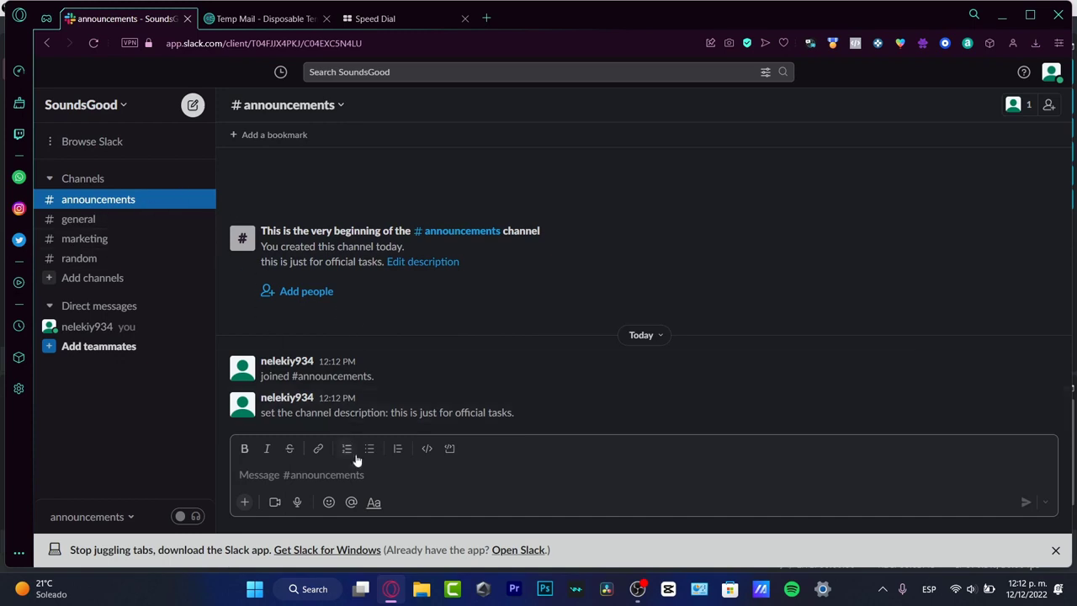
- Examine the announcements channel's details, covering its general information, members, integrations and settings
{"action": "left_click", "coordinate": [343, 107]}
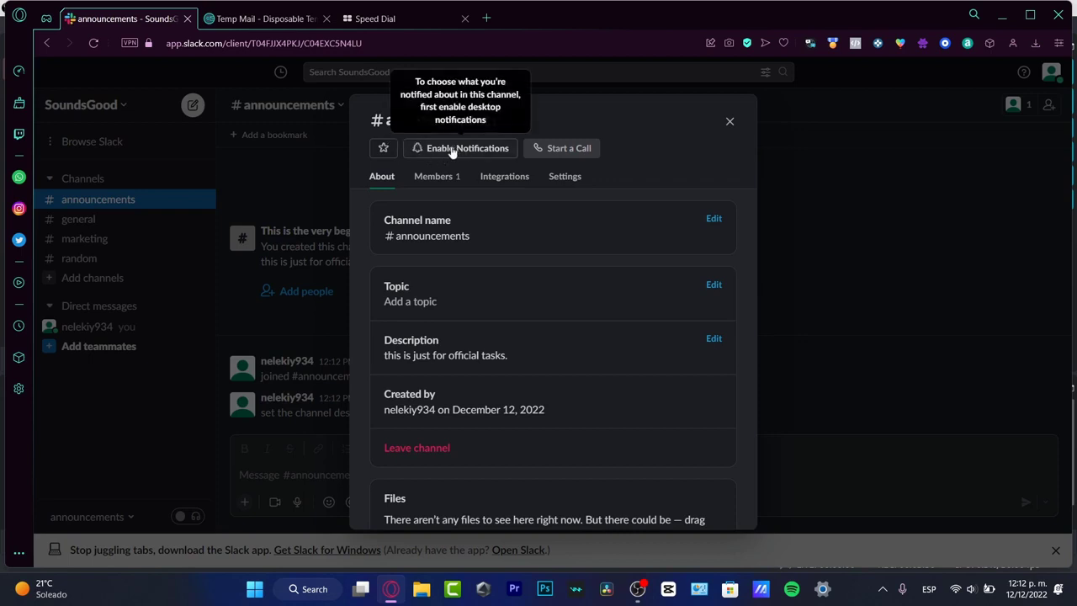
{"action": "scroll", "coordinate": [542, 289], "scroll_direction": "down", "scroll_amount": 2}
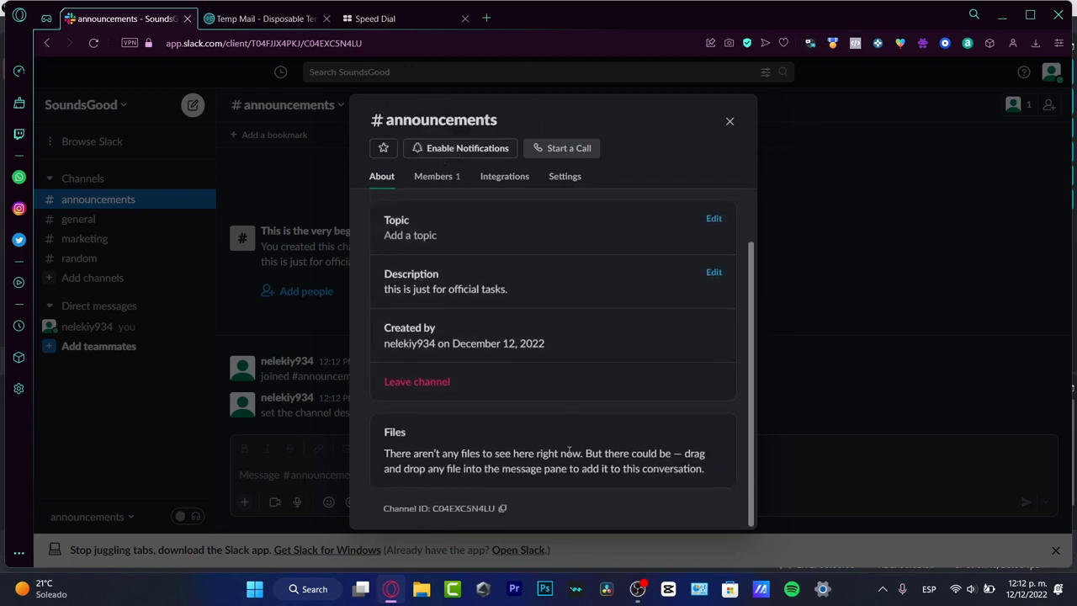
{"action": "left_click", "coordinate": [438, 178]}
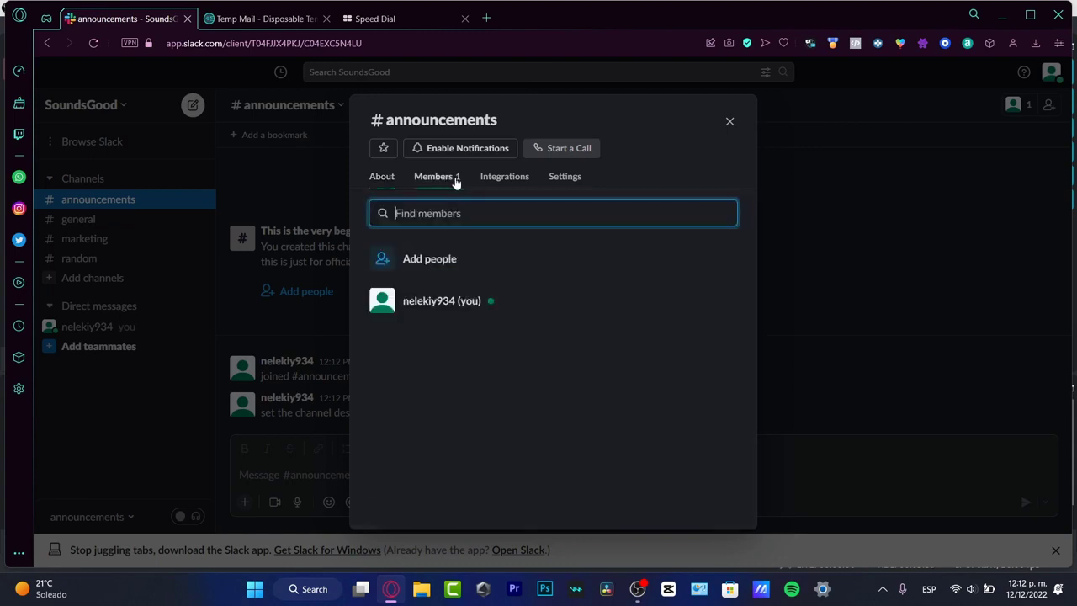
{"action": "left_click", "coordinate": [504, 177]}
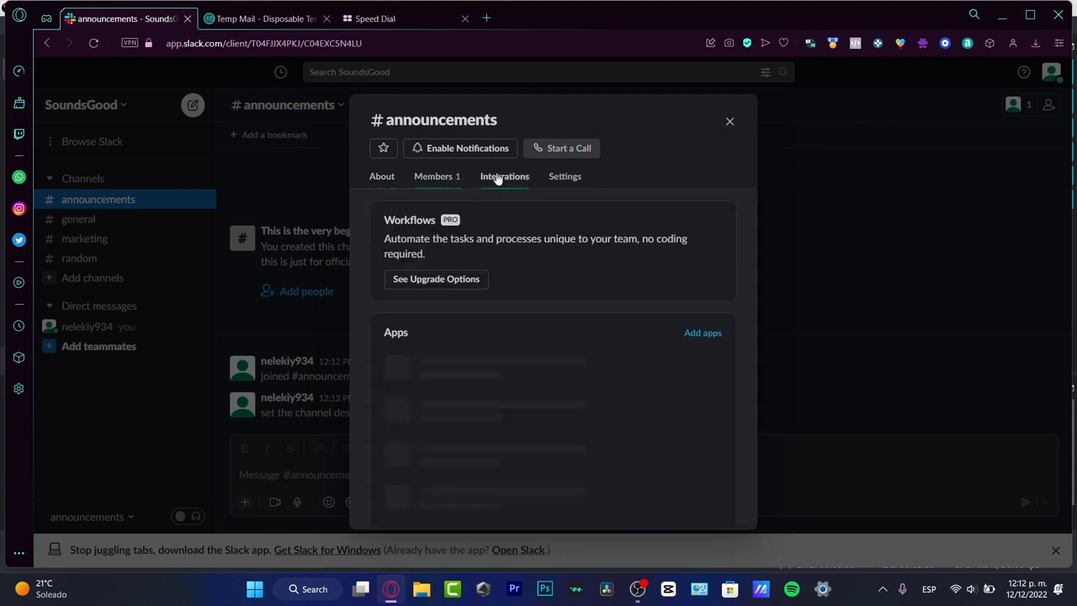
{"action": "left_click", "coordinate": [569, 181]}
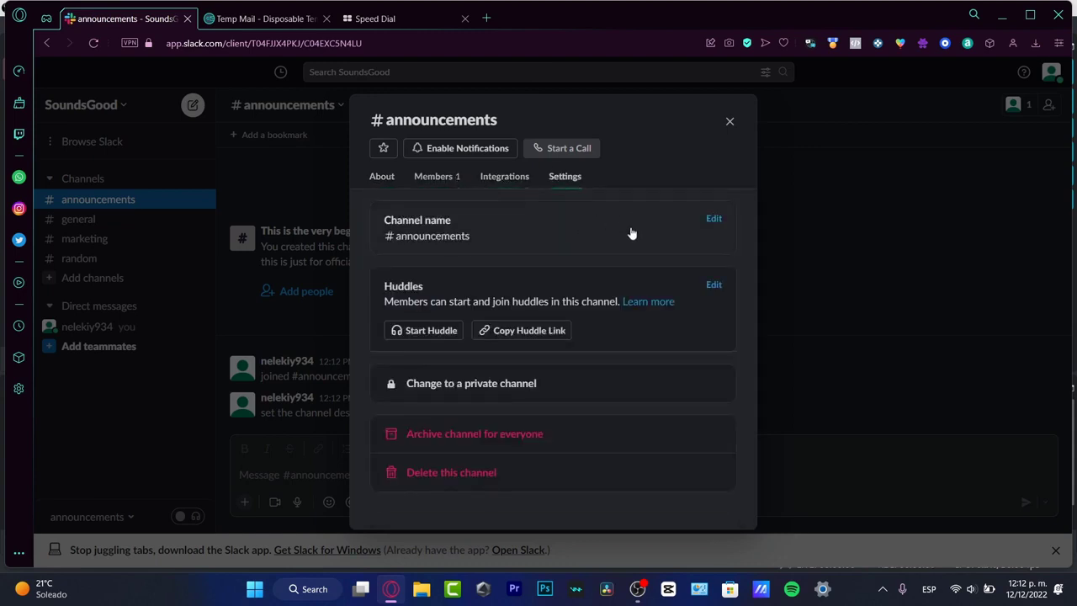
{"action": "left_click", "coordinate": [501, 190]}
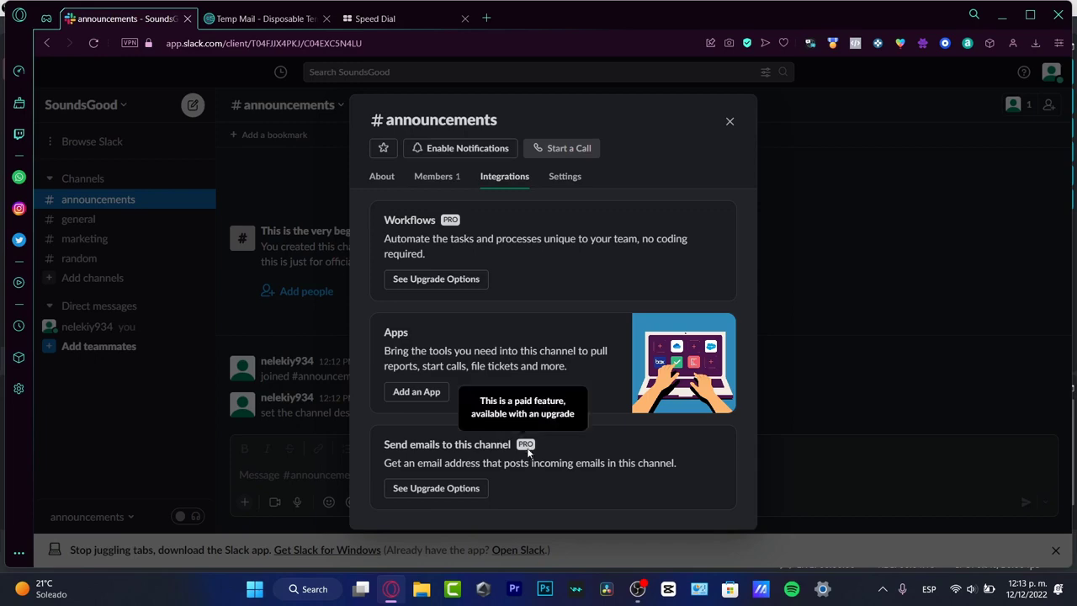
- Browse the apps that can be added to the announcements channel and choose Zoom for installation
{"action": "key", "text": "Escape"}
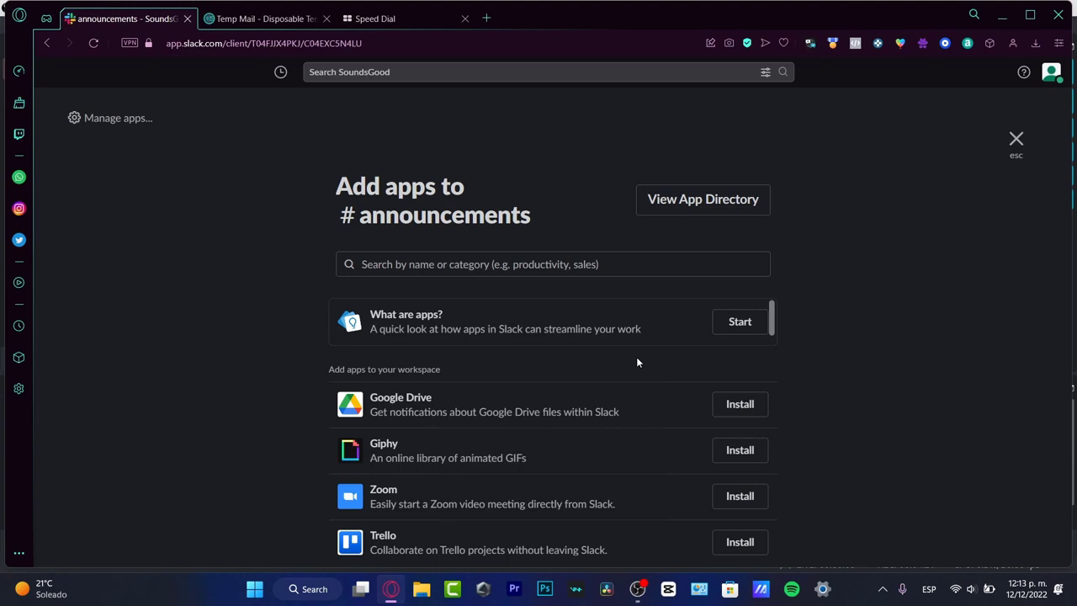
{"action": "scroll", "coordinate": [695, 420], "scroll_direction": "down", "scroll_amount": 10}
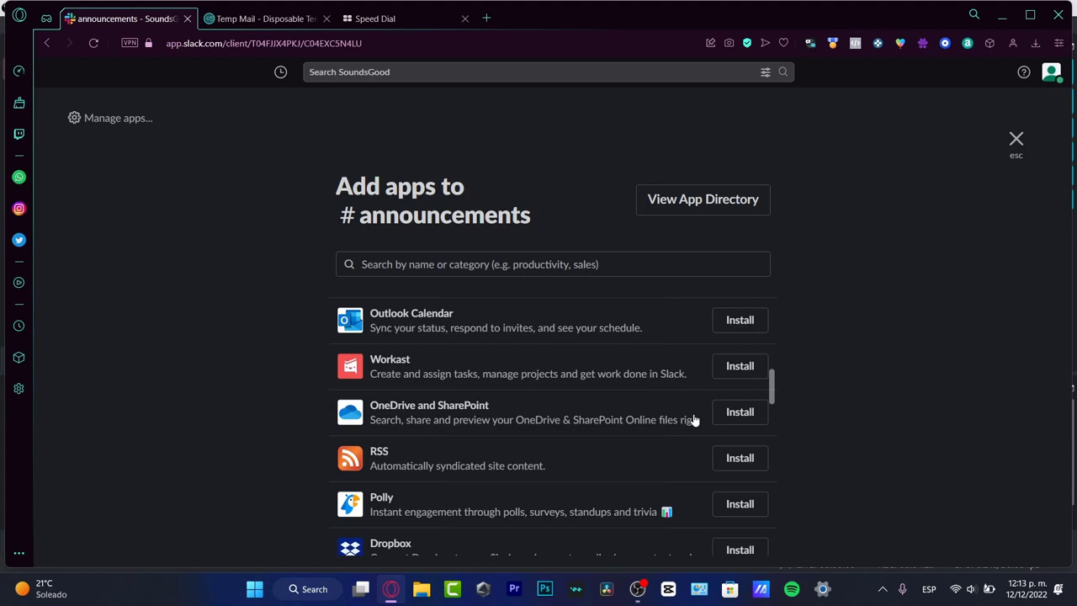
{"action": "scroll", "coordinate": [695, 420], "scroll_direction": "up", "scroll_amount": 10}
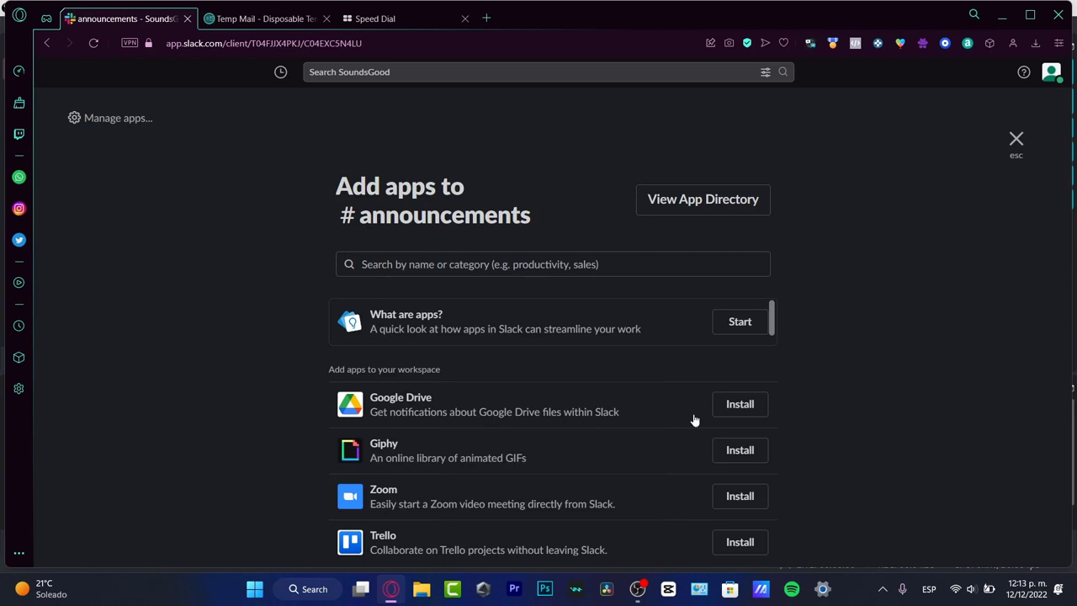
{"action": "left_click", "coordinate": [724, 498]}
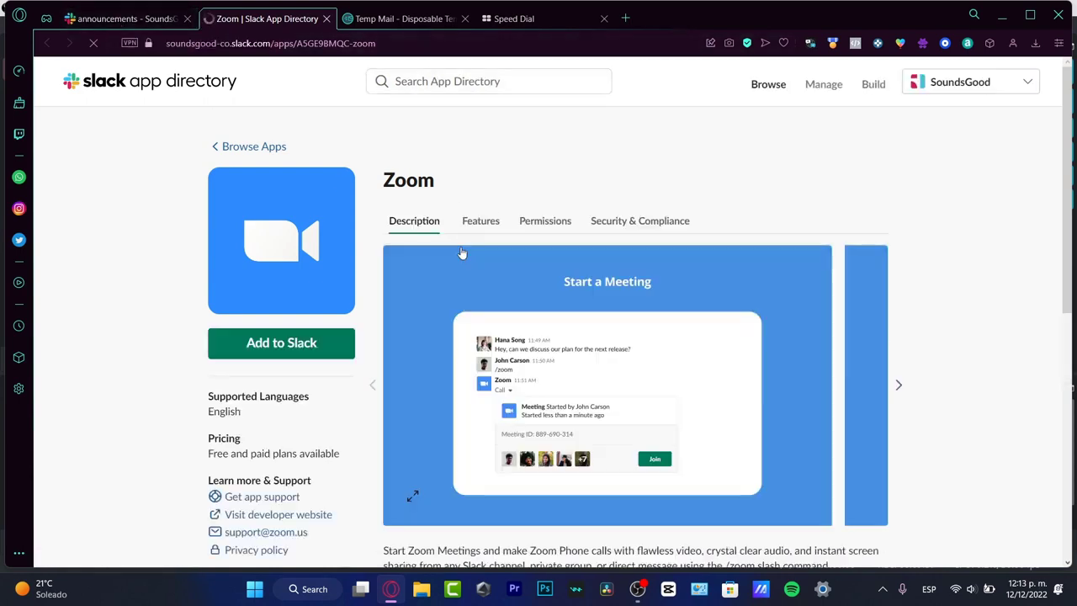
- Add Zoom to Slack with the Zoom for Yourself option and allow it to access the SoundsGood workspace
{"action": "left_click", "coordinate": [291, 343]}
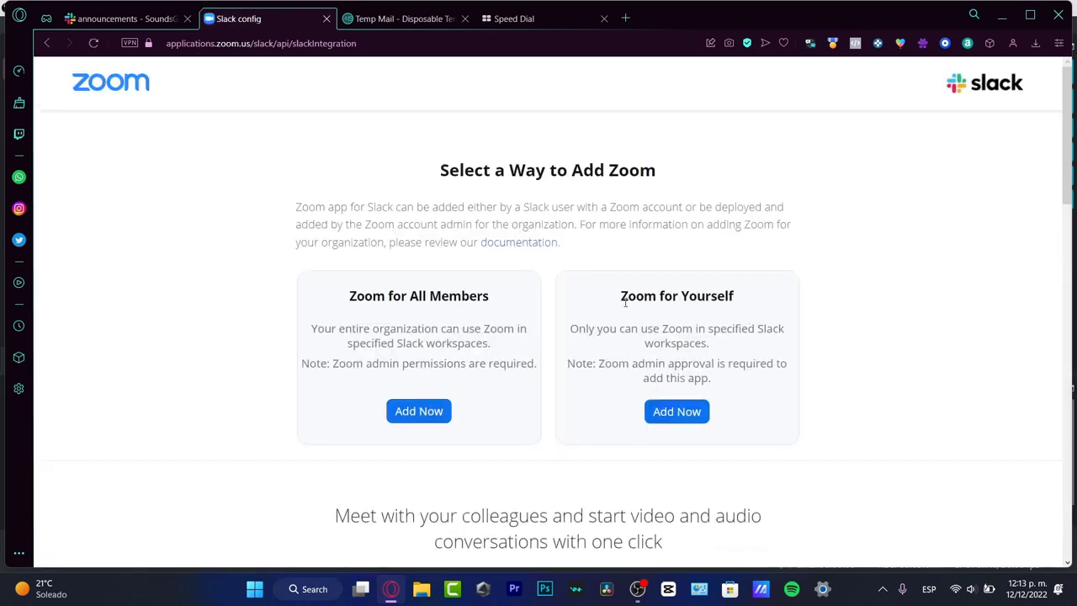
{"action": "left_click", "coordinate": [688, 411]}
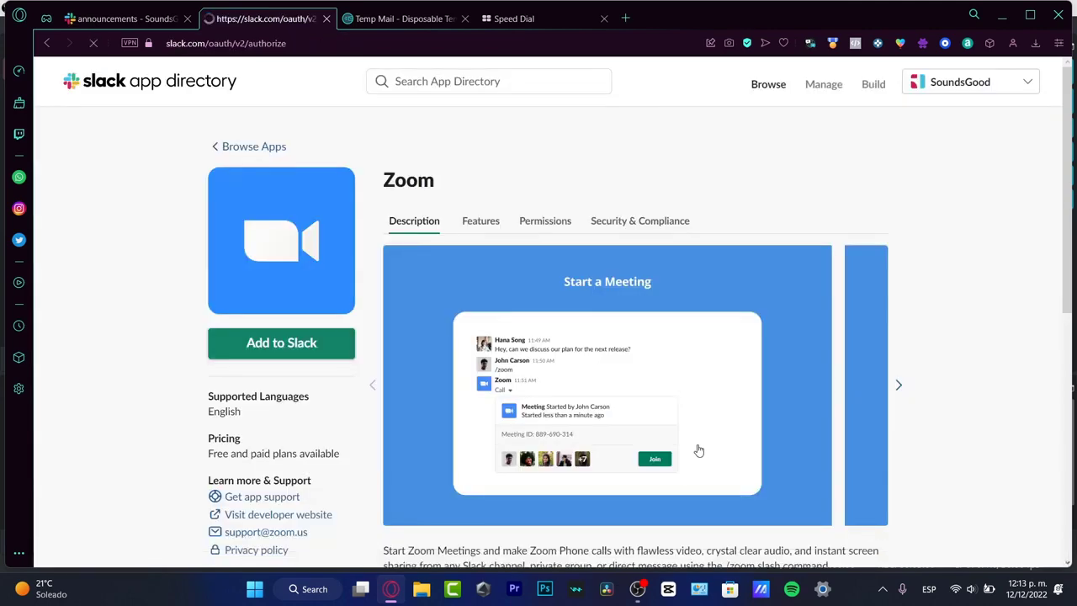
{"action": "scroll", "coordinate": [710, 371], "scroll_direction": "down", "scroll_amount": 1}
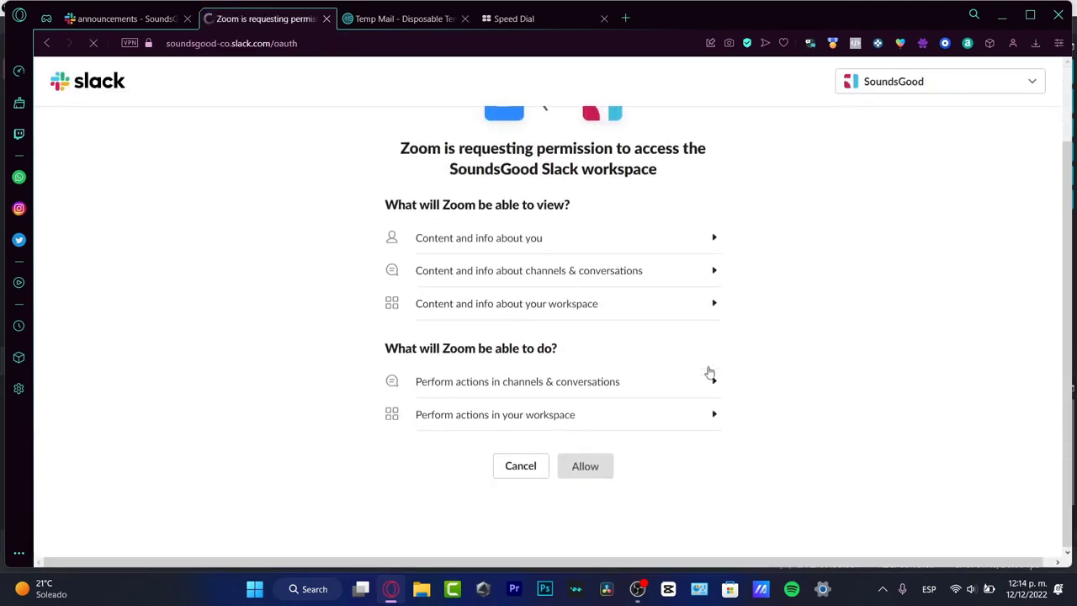
{"action": "left_click", "coordinate": [605, 476]}
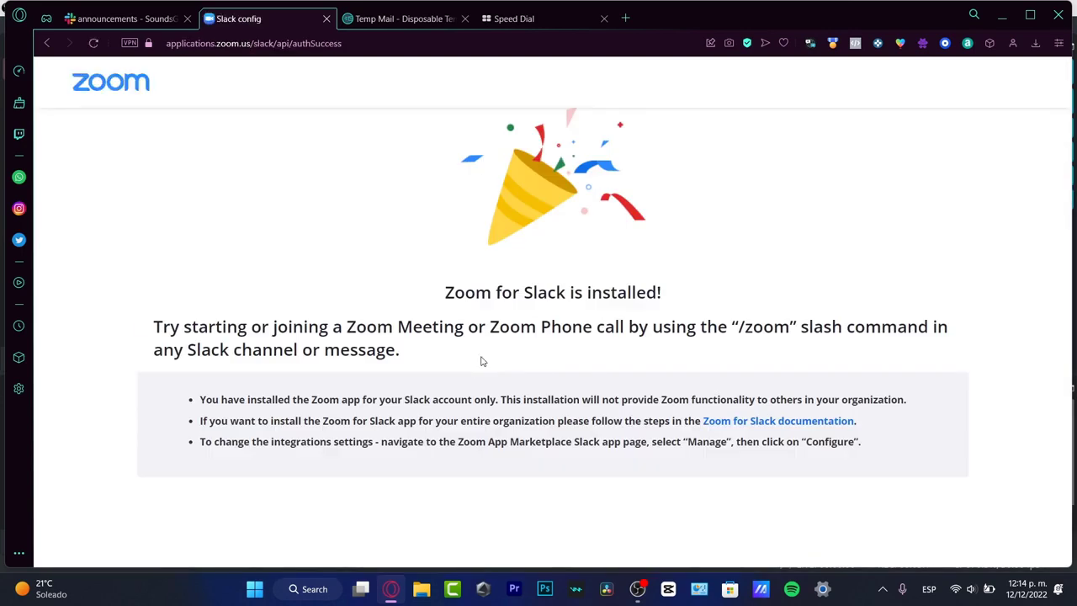
- Return to the announcements channel in Slack and add the installed Zoom app to it through its integrations
{"action": "left_click", "coordinate": [126, 19]}
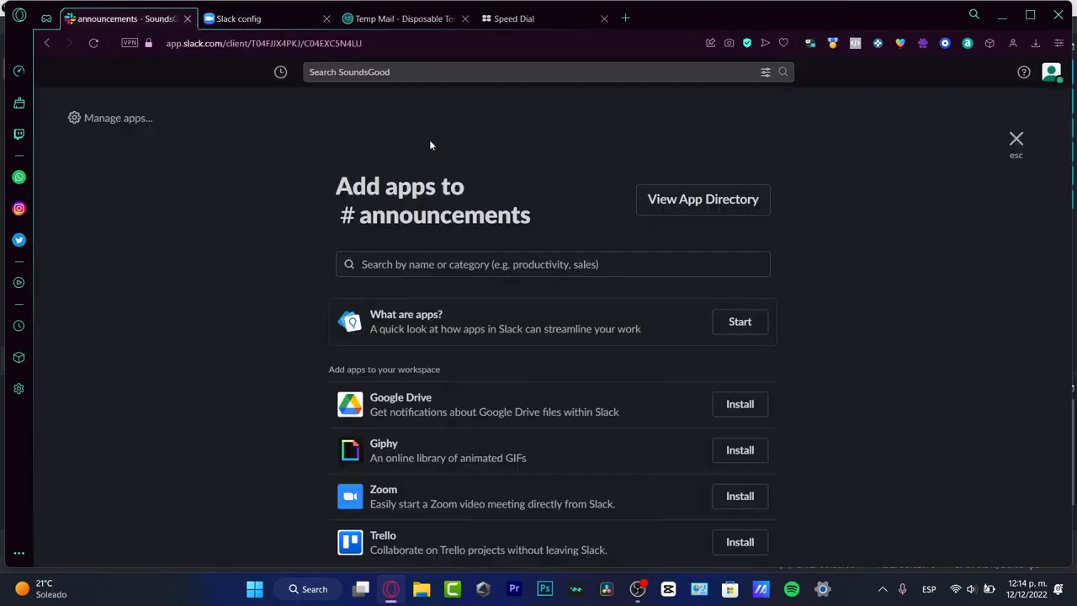
{"action": "left_click", "coordinate": [1017, 140]}
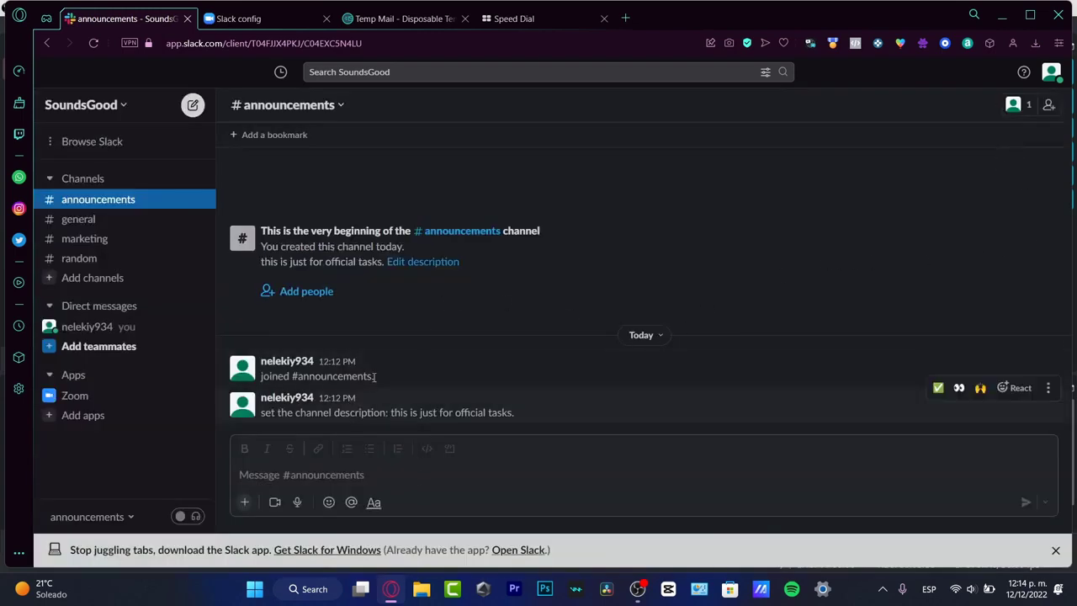
{"action": "left_click", "coordinate": [331, 107]}
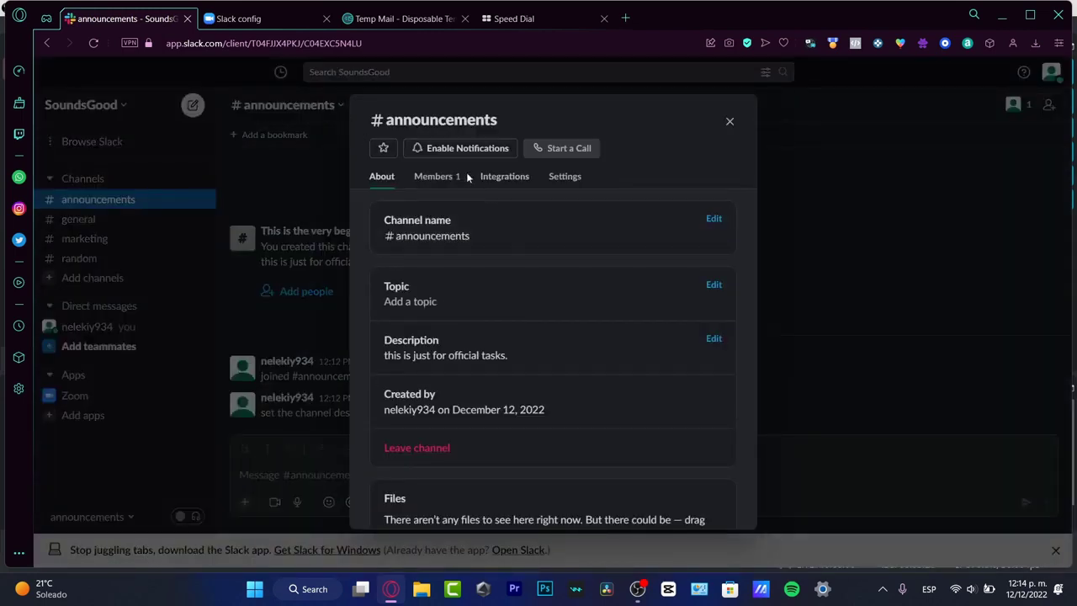
{"action": "left_click", "coordinate": [509, 180]}
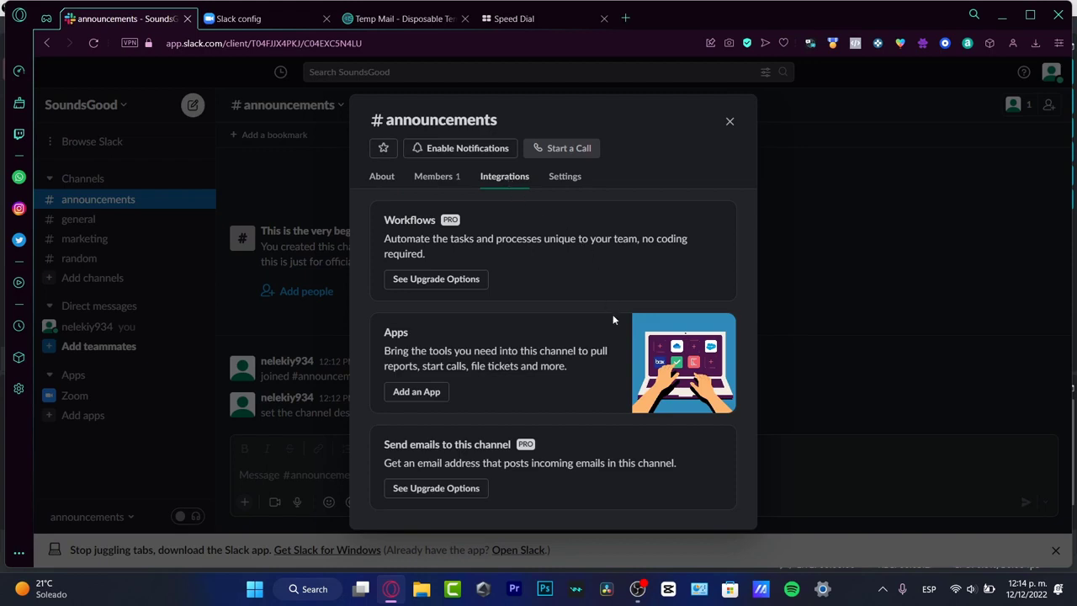
{"action": "left_click", "coordinate": [418, 392]}
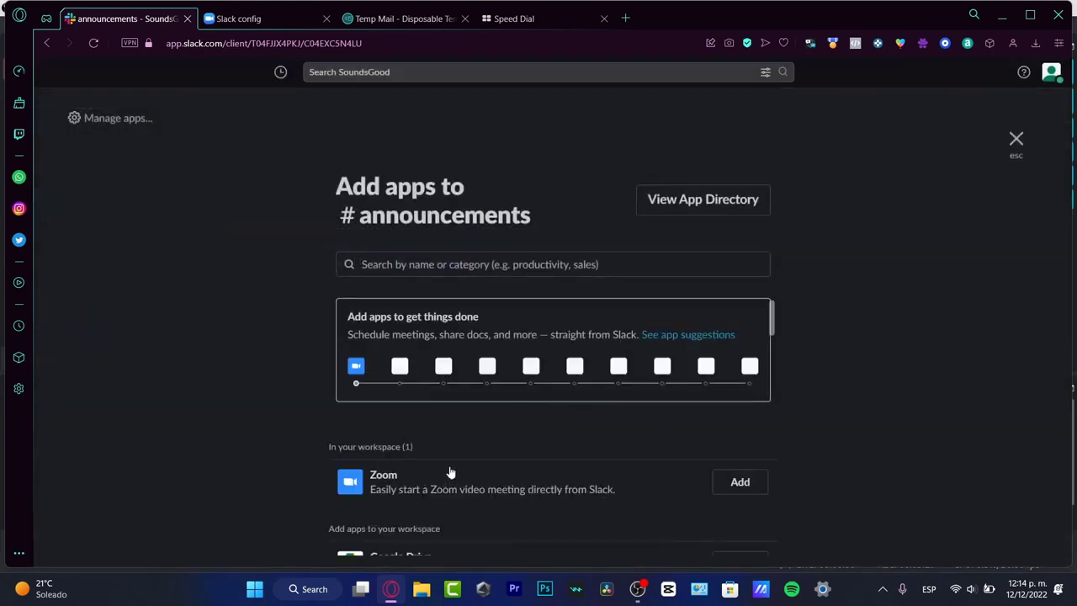
{"action": "left_click", "coordinate": [737, 487]}
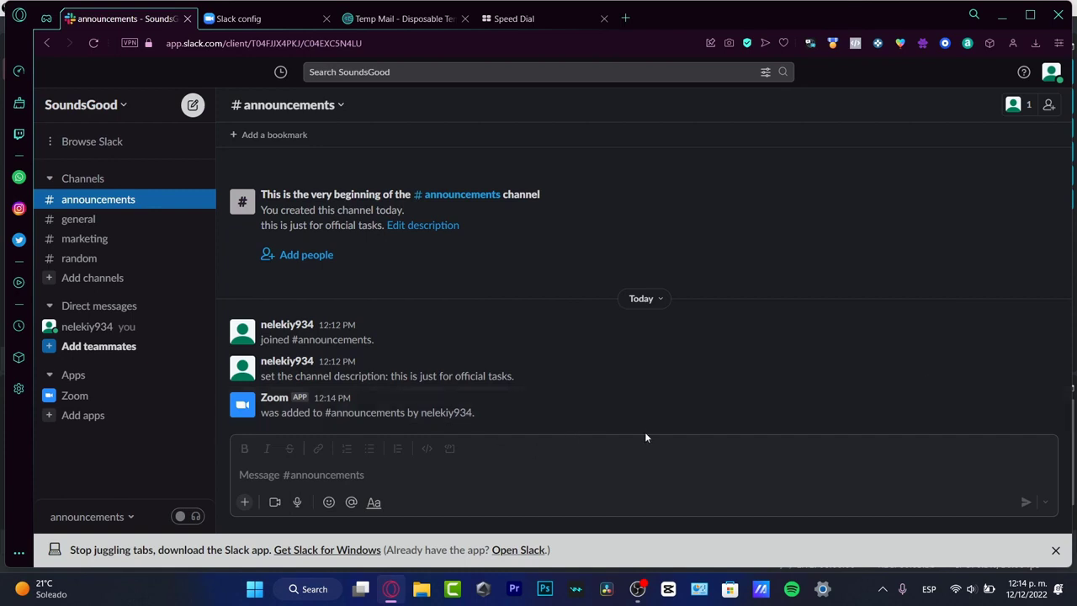
- View your own profile, its contact information and the choices for viewing it as someone else
{"action": "left_click", "coordinate": [1049, 73]}
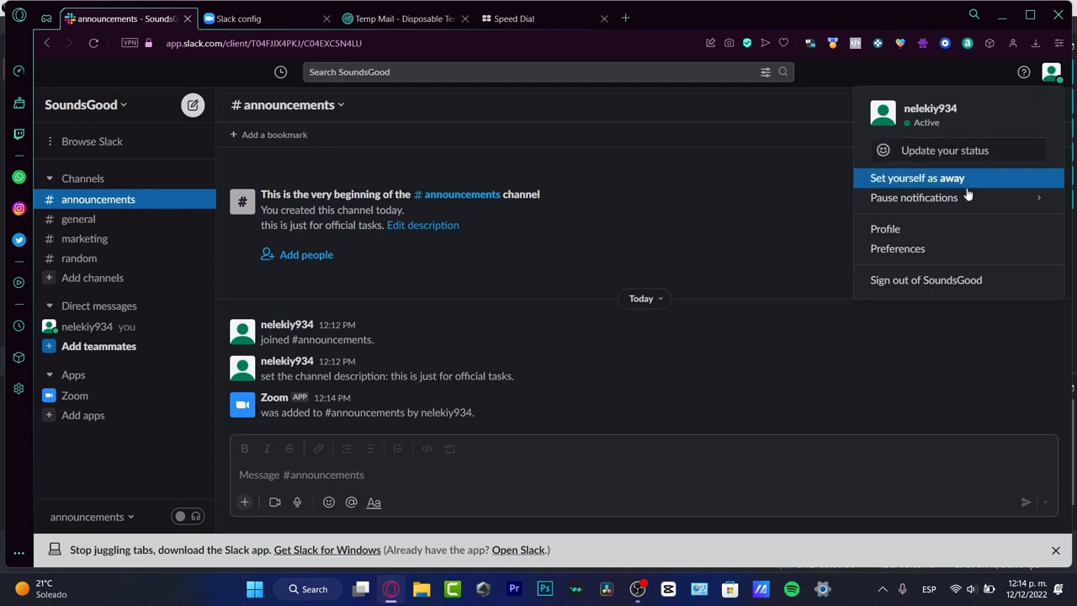
{"action": "left_click", "coordinate": [894, 234]}
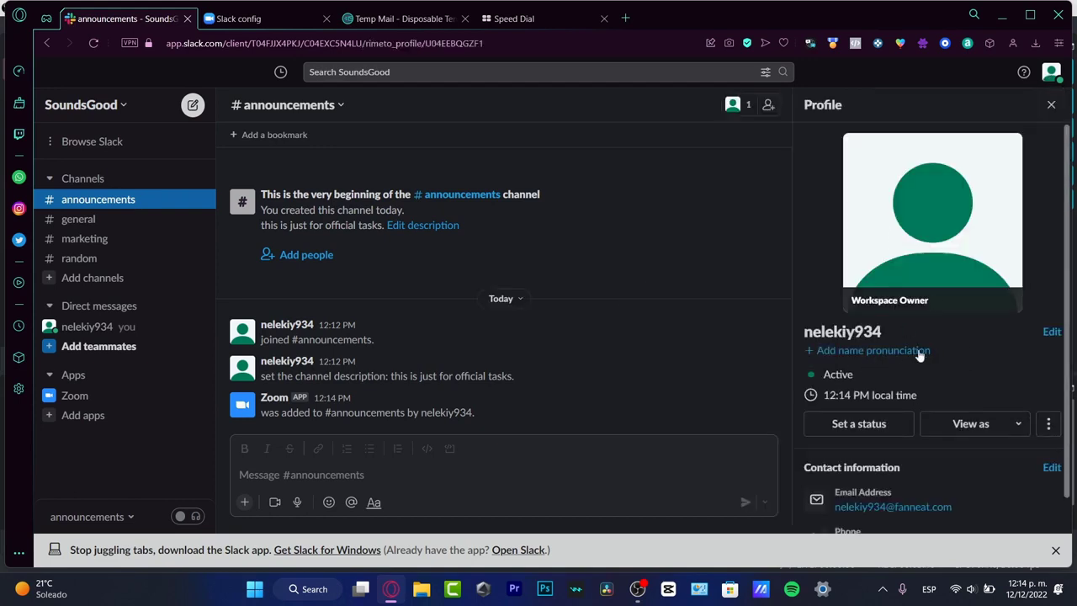
{"action": "scroll", "coordinate": [976, 371], "scroll_direction": "down", "scroll_amount": 1}
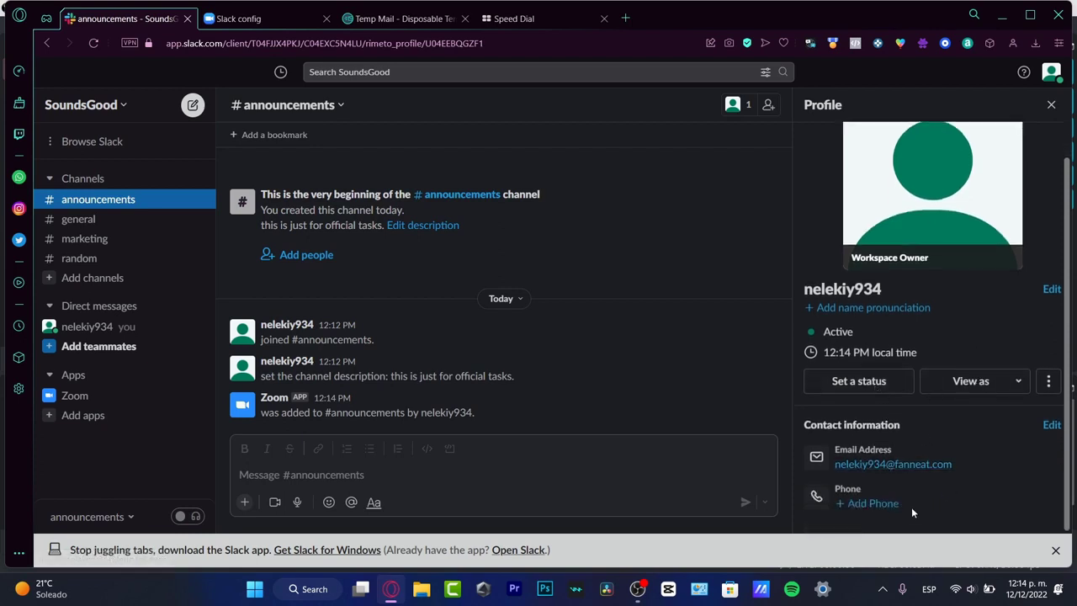
{"action": "left_click", "coordinate": [986, 391]}
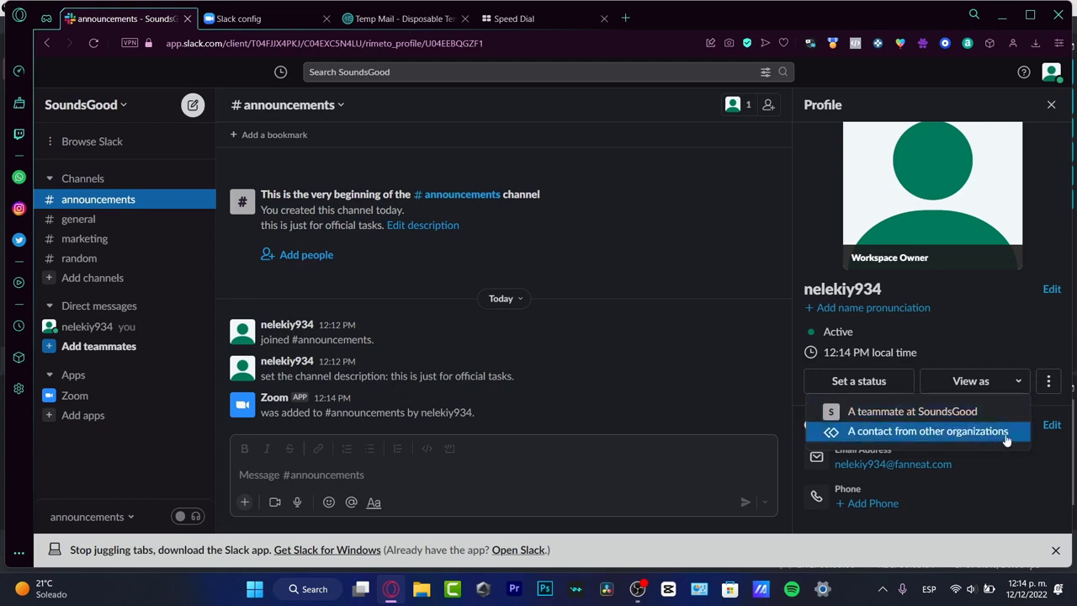
- Review the editable profile details from full name to time zone, and leave without saving changes
{"action": "left_click", "coordinate": [1053, 288]}
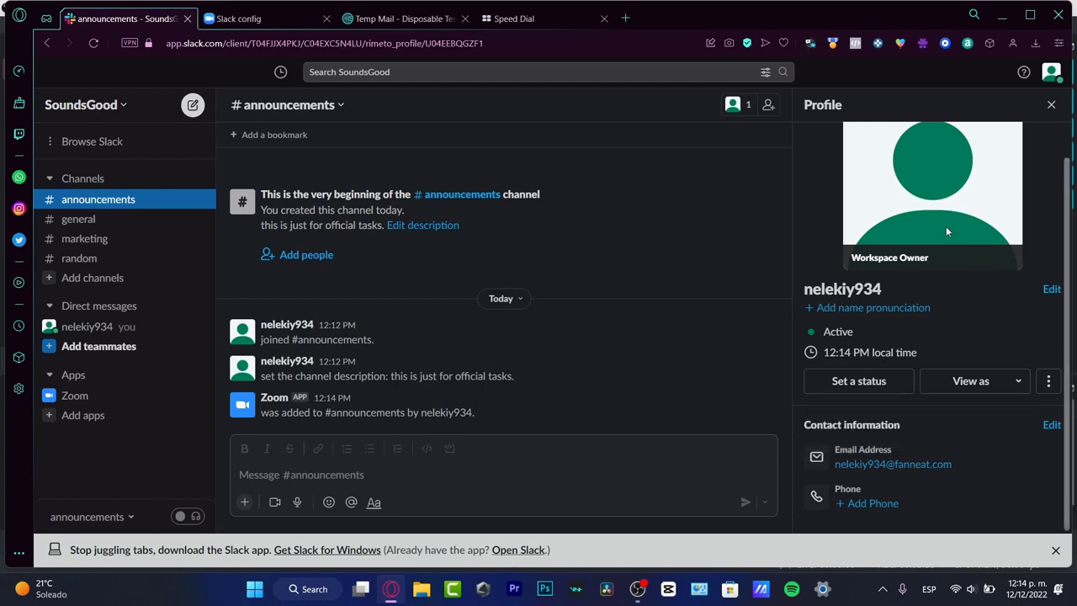
{"action": "left_click", "coordinate": [1052, 289]}
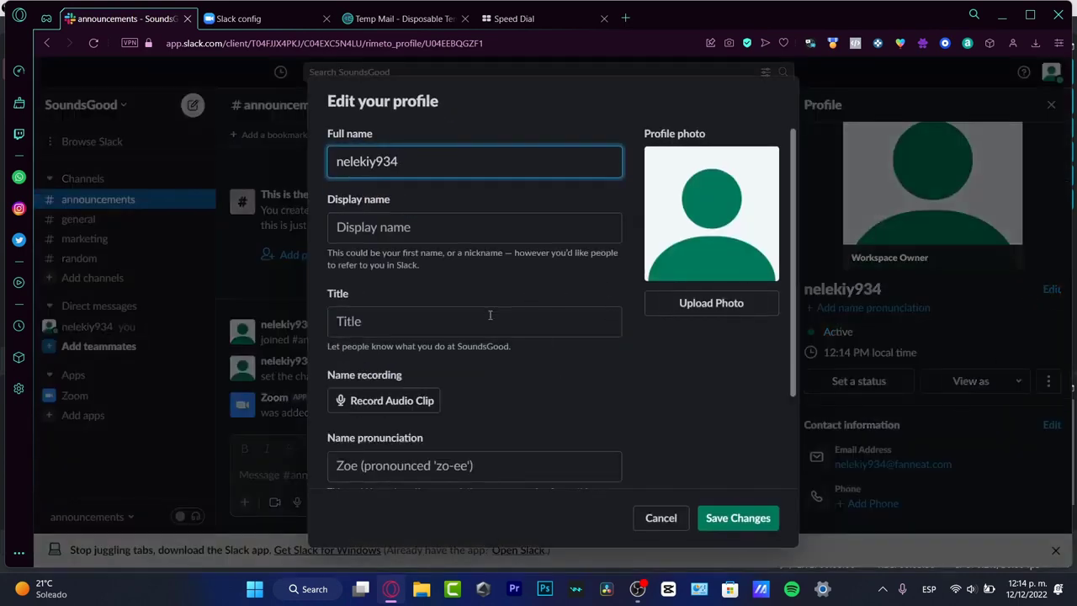
{"action": "scroll", "coordinate": [625, 422], "scroll_direction": "down", "scroll_amount": 2}
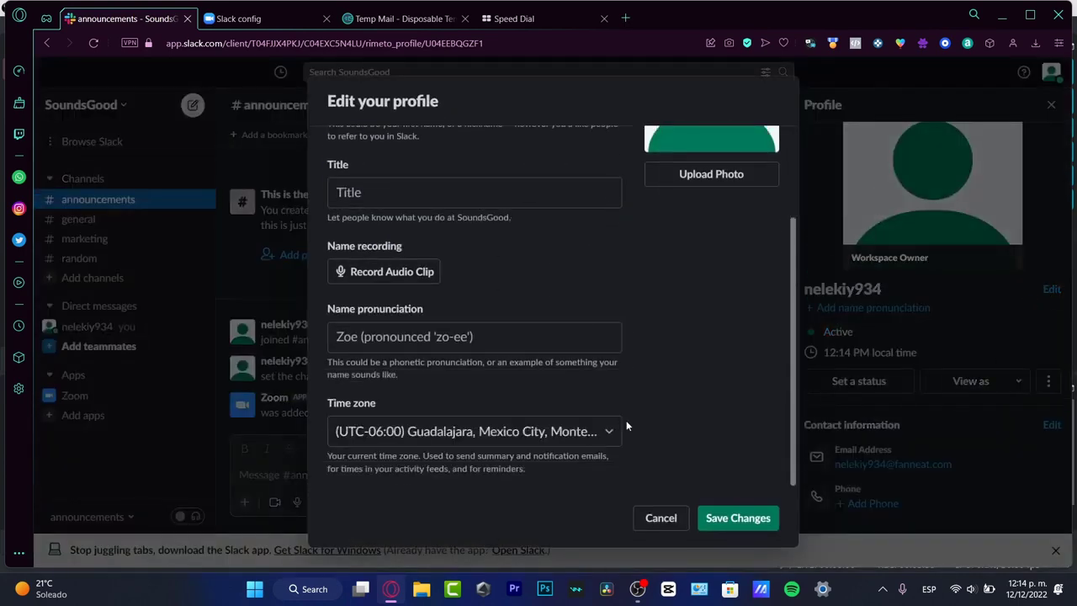
{"action": "scroll", "coordinate": [665, 320], "scroll_direction": "up", "scroll_amount": 2}
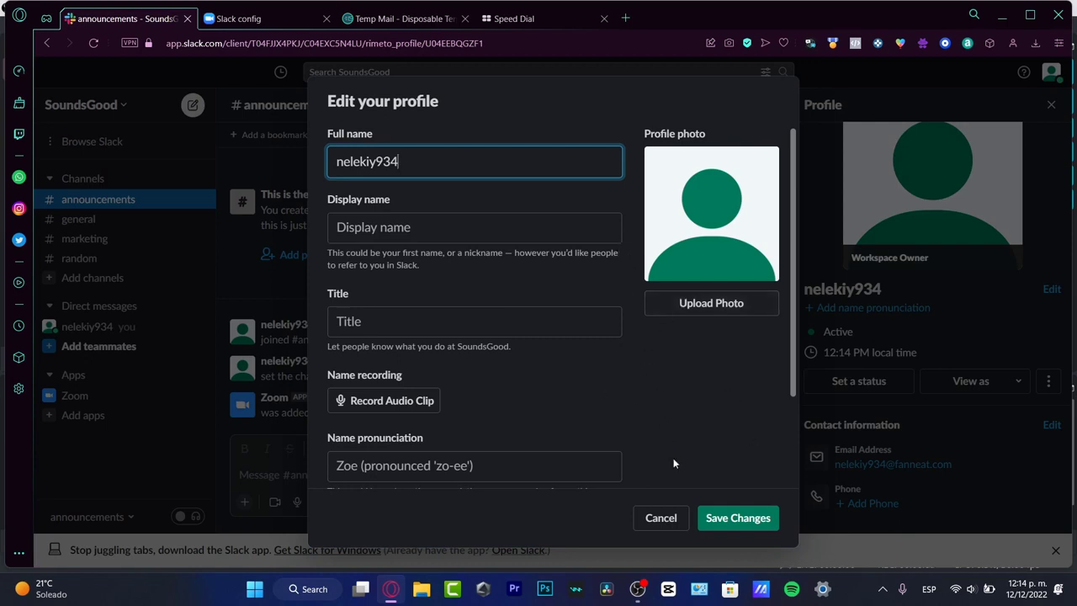
{"action": "left_click", "coordinate": [666, 521]}
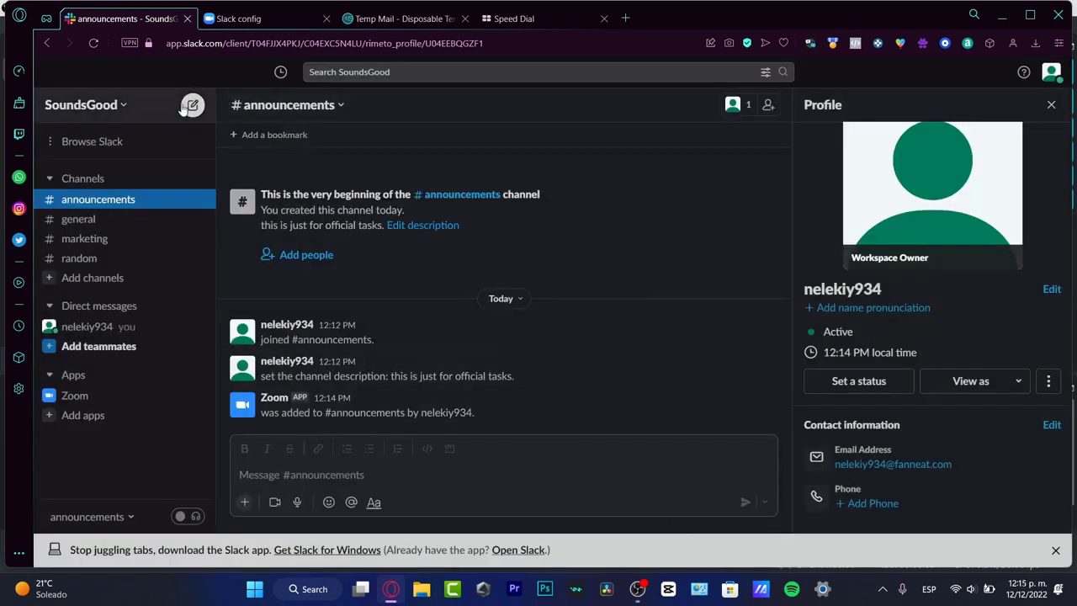
- Look through the channel list, view the general and random channels, and close the profile details
{"action": "left_click", "coordinate": [115, 181]}
{"action": "left_click", "coordinate": [114, 181]}
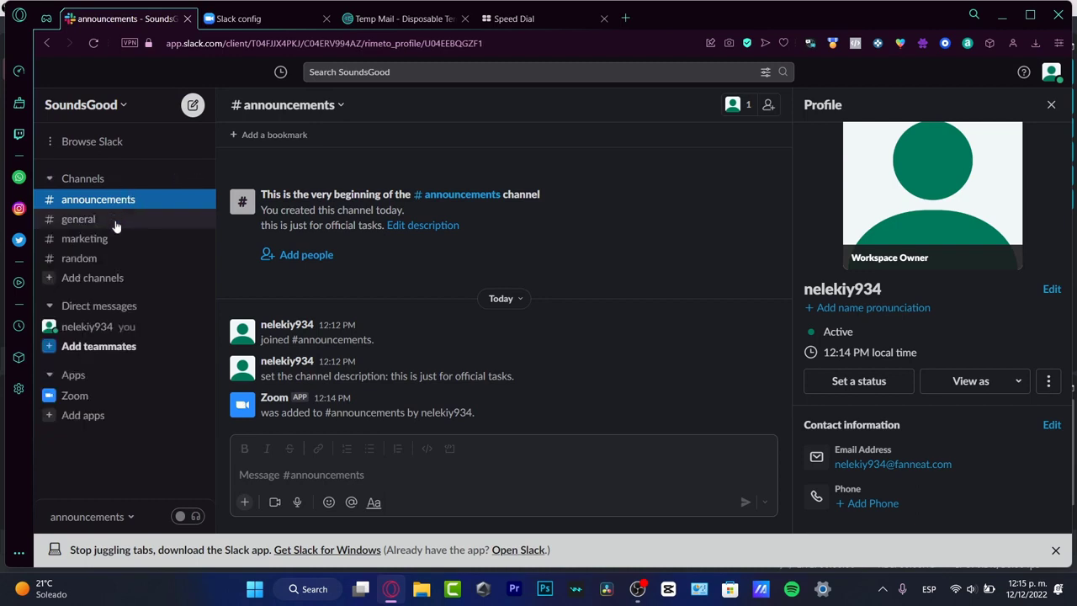
{"action": "left_click", "coordinate": [116, 220]}
{"action": "left_click", "coordinate": [117, 258]}
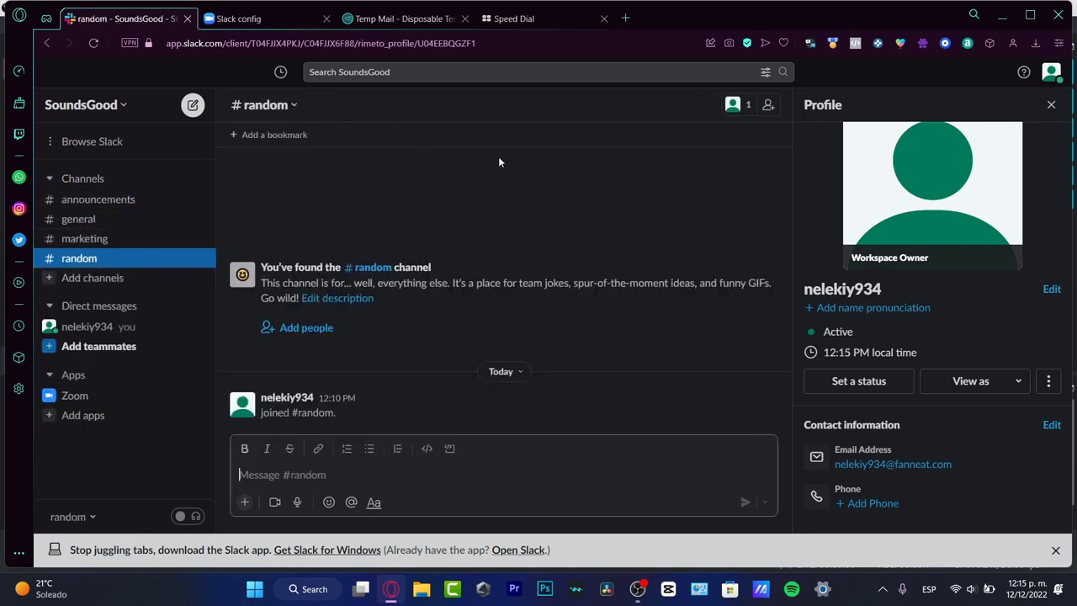
{"action": "left_click", "coordinate": [1051, 105]}
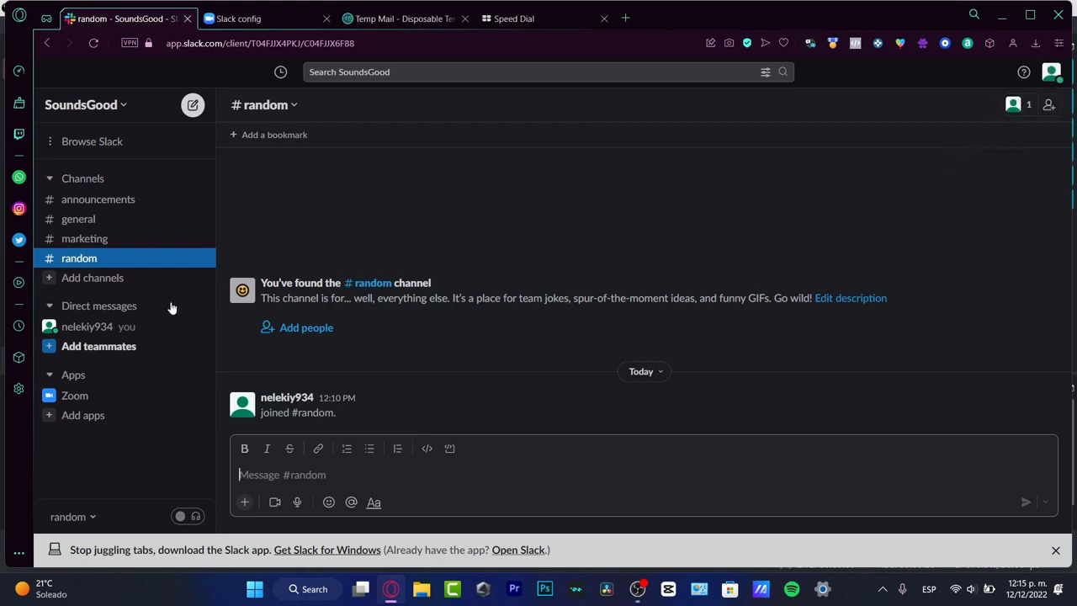
- Copy the invite link for new SoundsGood teammates and close the invitation without sending any emails
{"action": "left_click", "coordinate": [118, 311]}
{"action": "left_click", "coordinate": [118, 310]}
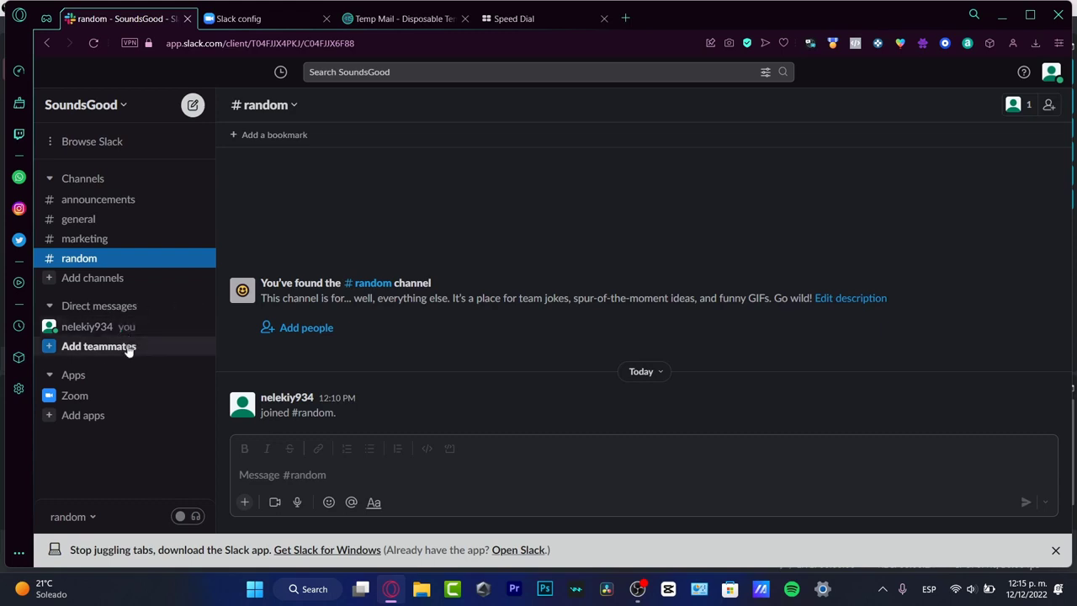
{"action": "left_click", "coordinate": [81, 348]}
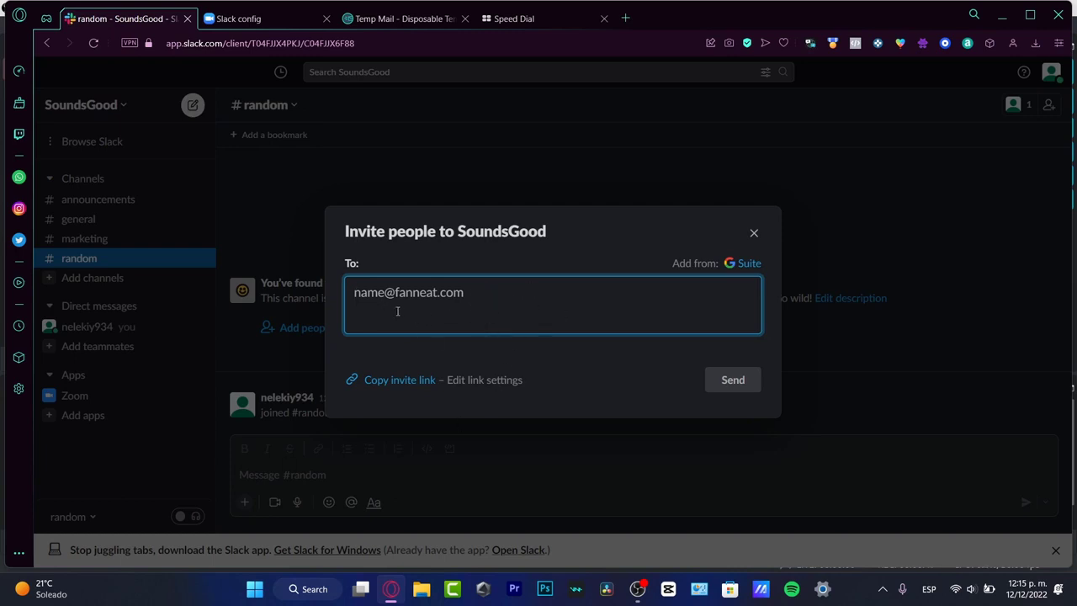
{"action": "left_click", "coordinate": [395, 381]}
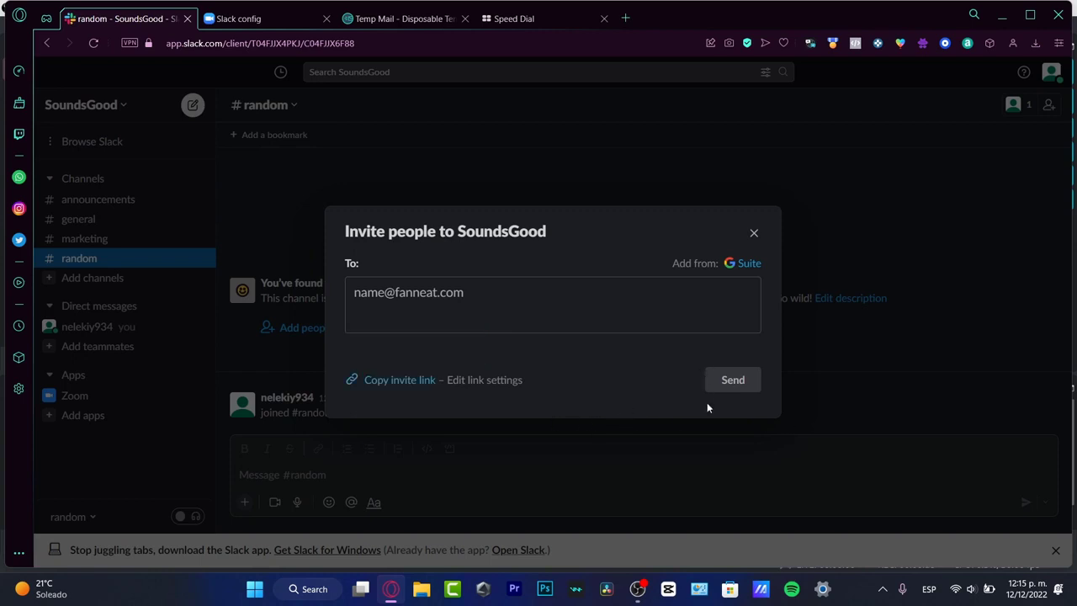
{"action": "left_click", "coordinate": [755, 236]}
- Send the message "private" in your own direct message space
{"action": "left_click", "coordinate": [166, 327]}
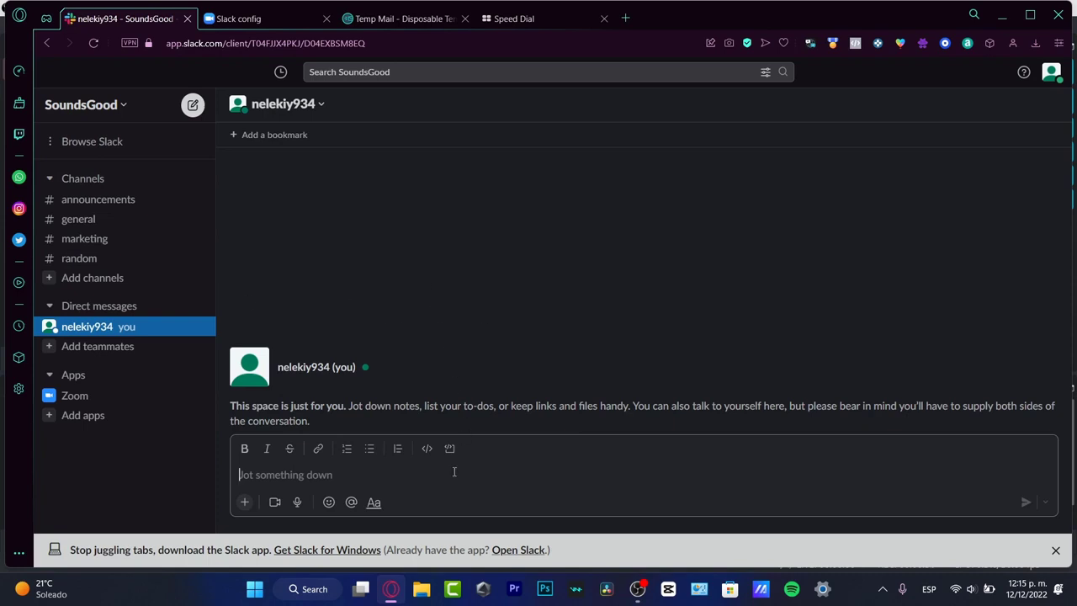
{"action": "type", "text": "privaste"}
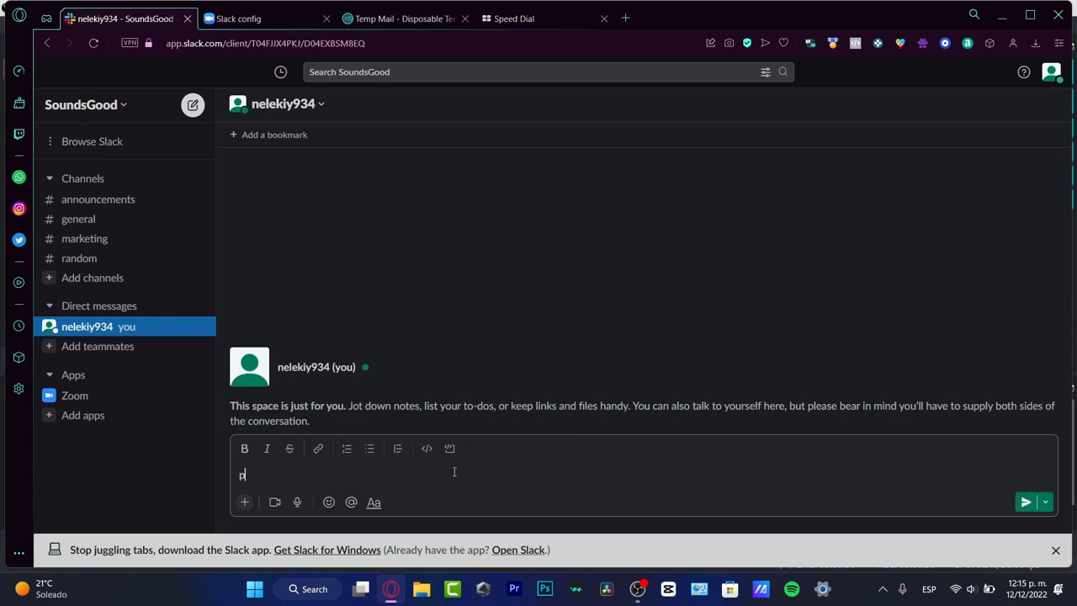
{"action": "key", "text": "BackSpace"}
{"action": "key", "text": "BackSpace"}
{"action": "key", "text": "BackSpace"}
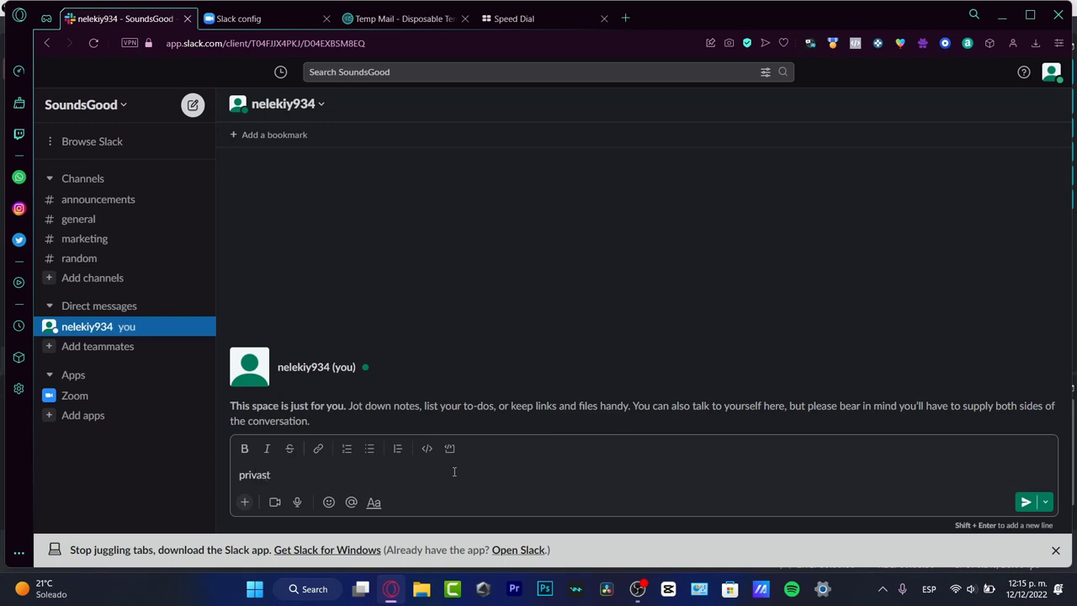
{"action": "type", "text": "te"}
{"action": "key", "text": "Return"}
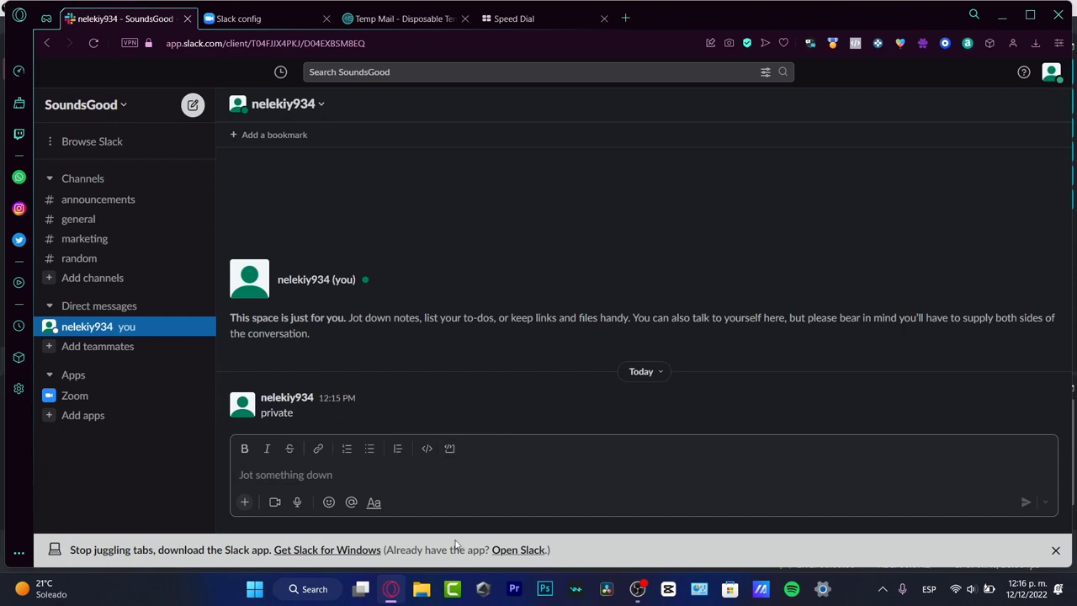
- Open the Zoom app's conversation in the workspace to view its welcome message and available commands
{"action": "left_click", "coordinate": [85, 377]}
{"action": "left_click", "coordinate": [85, 377]}
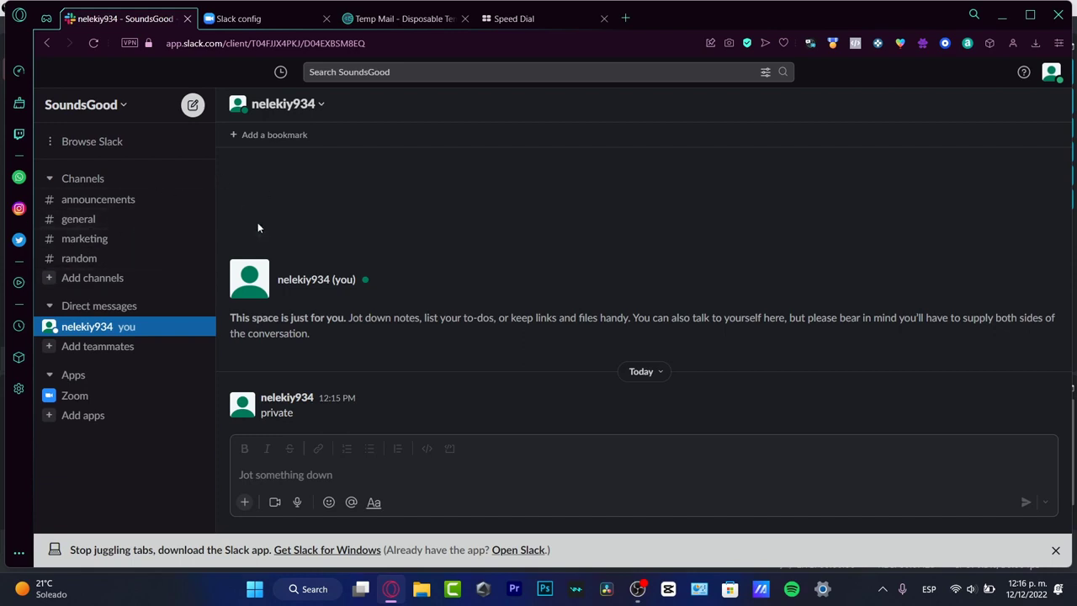
{"action": "left_click", "coordinate": [73, 398]}
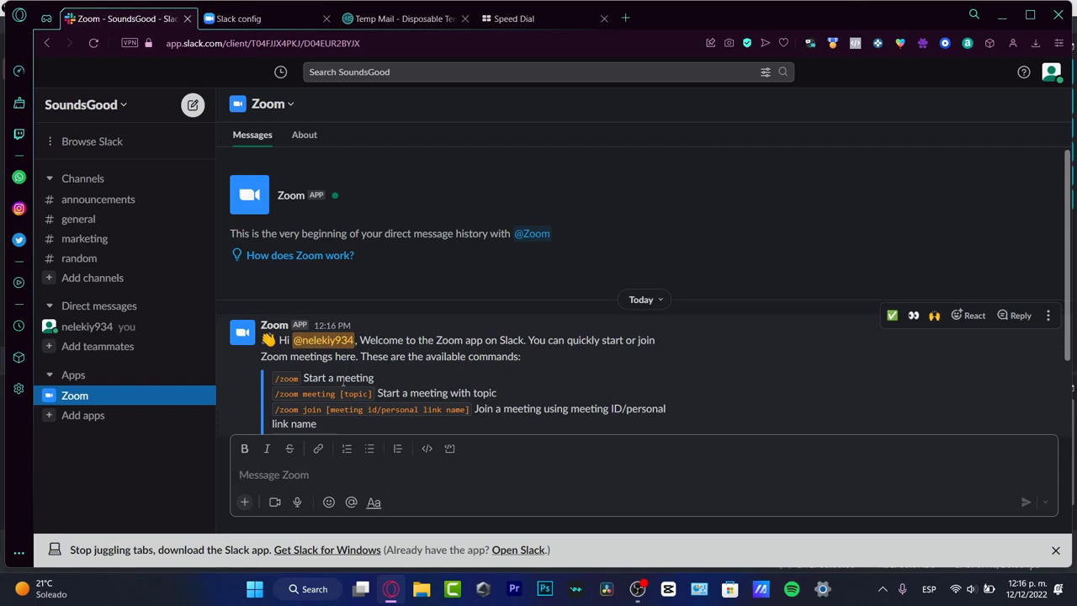
- Read through the Zoom app's available commands and start authorizing Zoom for the workspace
{"action": "left_click", "coordinate": [358, 380]}
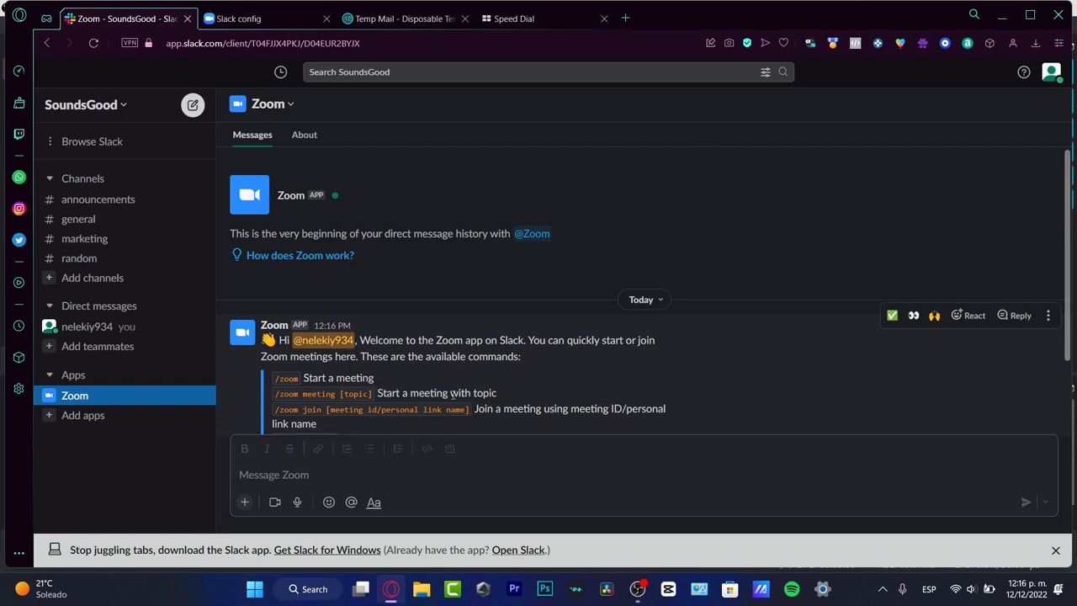
{"action": "left_click_drag", "start_coordinate": [537, 409], "coordinate": [629, 423]}
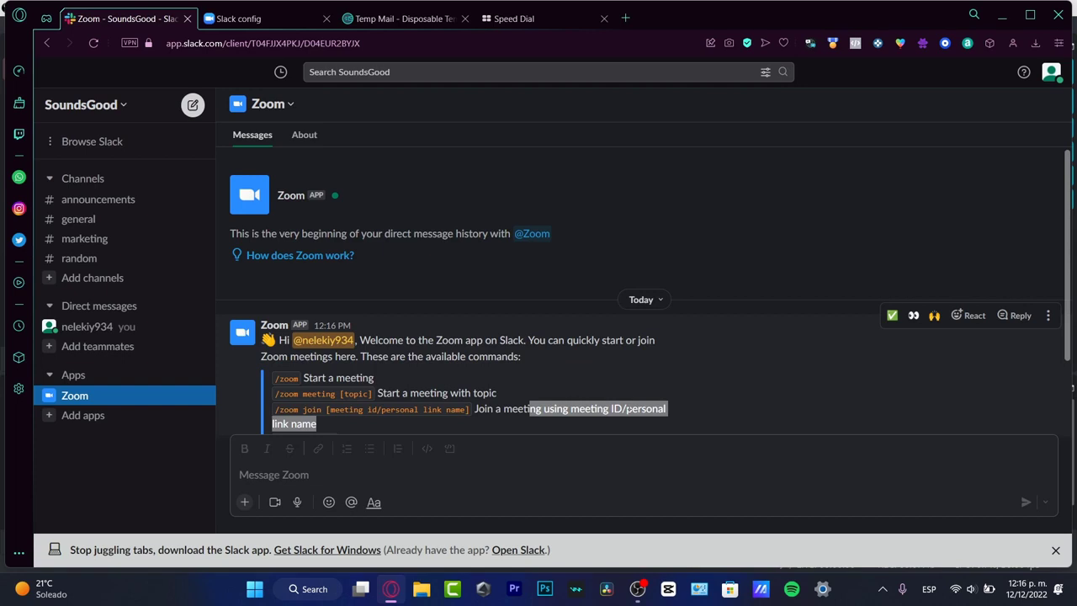
{"action": "left_click", "coordinate": [332, 469]}
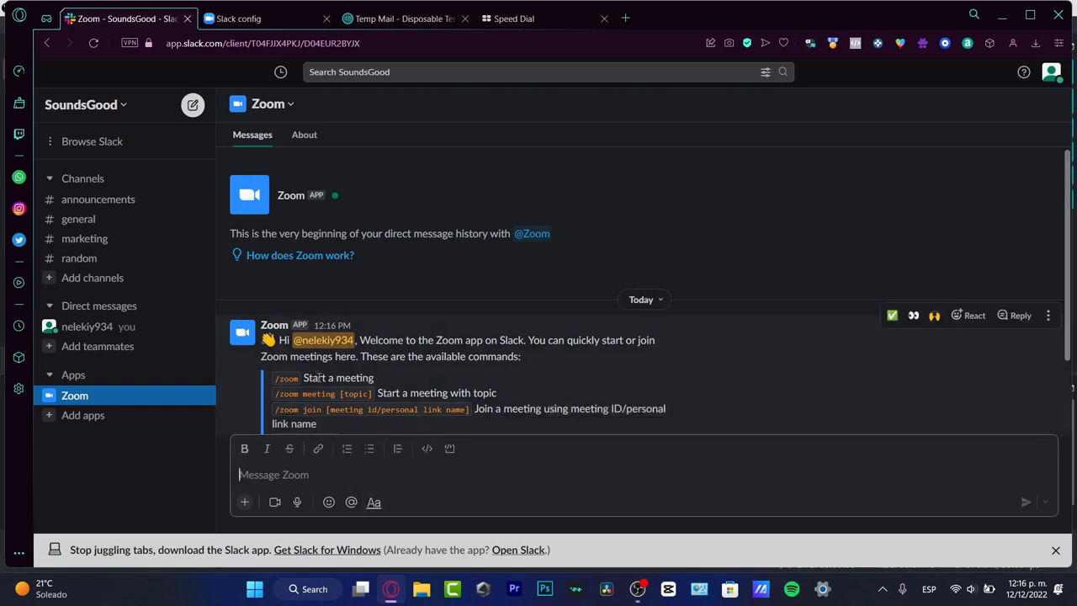
{"action": "scroll", "coordinate": [324, 379], "scroll_direction": "down", "scroll_amount": 3}
{"action": "left_click", "coordinate": [304, 409]}
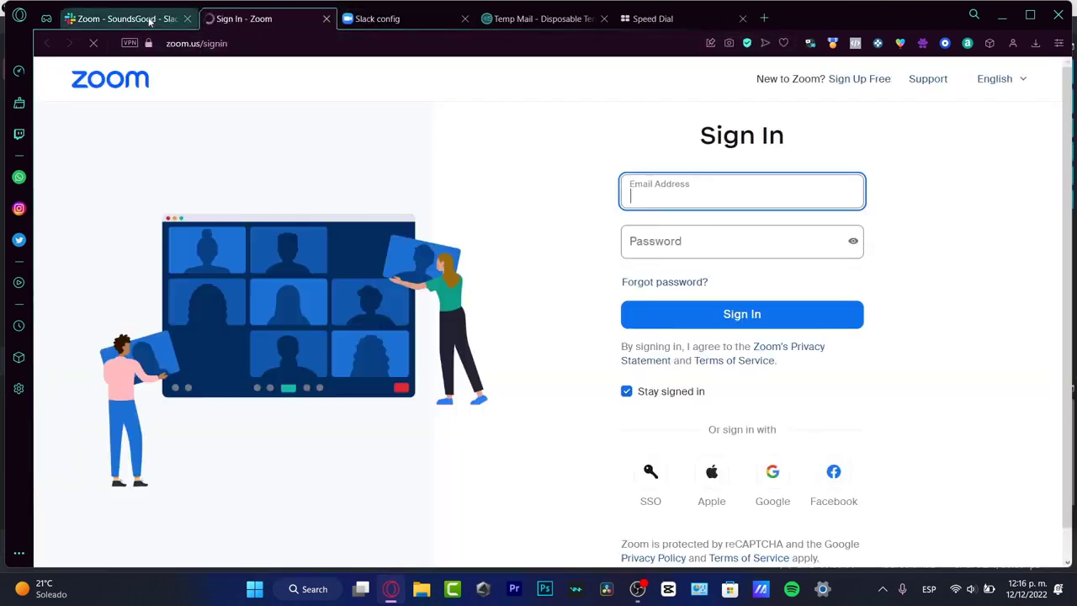
- Run the /zoom command in the Zoom app's conversation in Slack and check the Zoom sign-in page
{"action": "left_click", "coordinate": [150, 19]}
{"action": "left_click", "coordinate": [329, 490]}
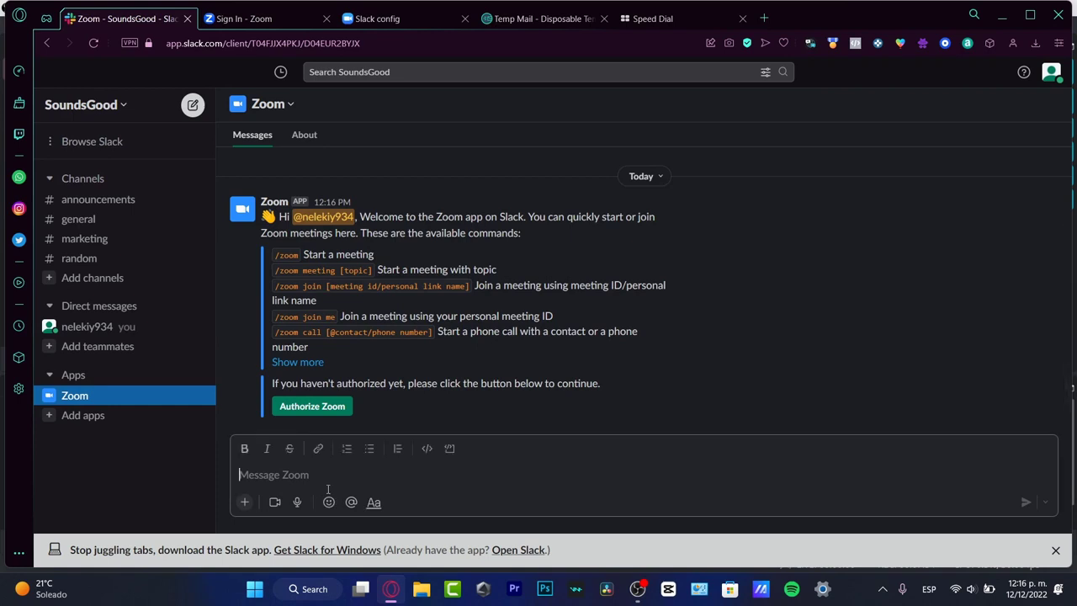
{"action": "type", "text": "/"}
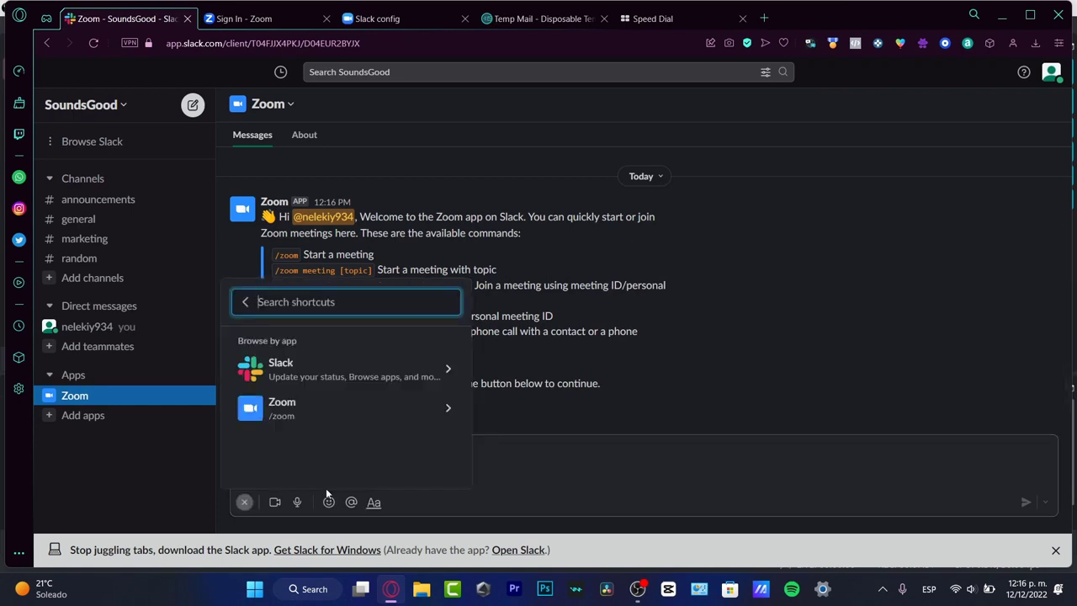
{"action": "type", "text": "zoom"}
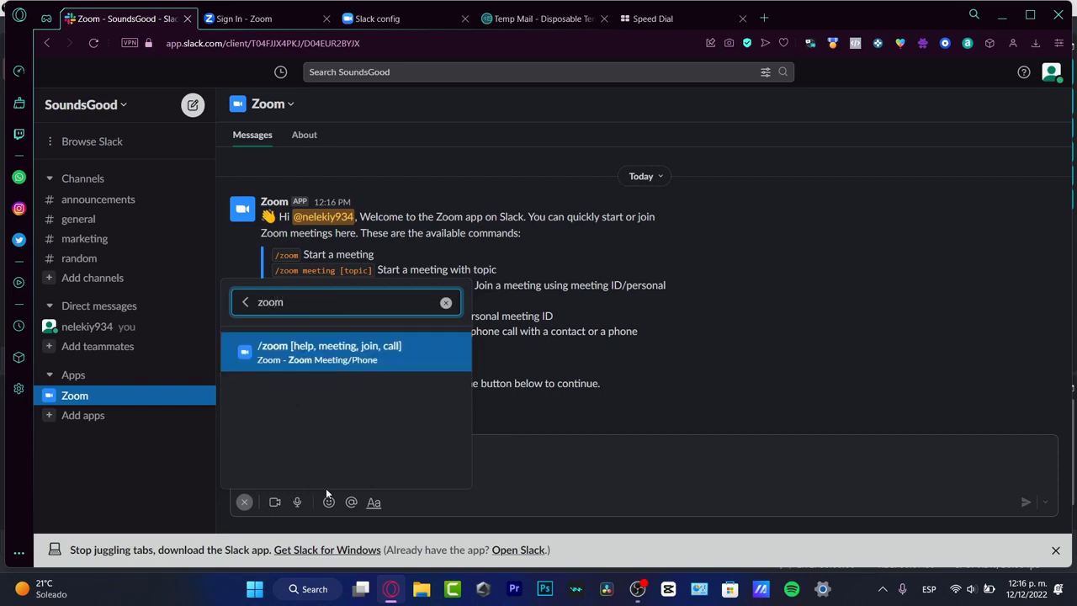
{"action": "key", "text": "Return"}
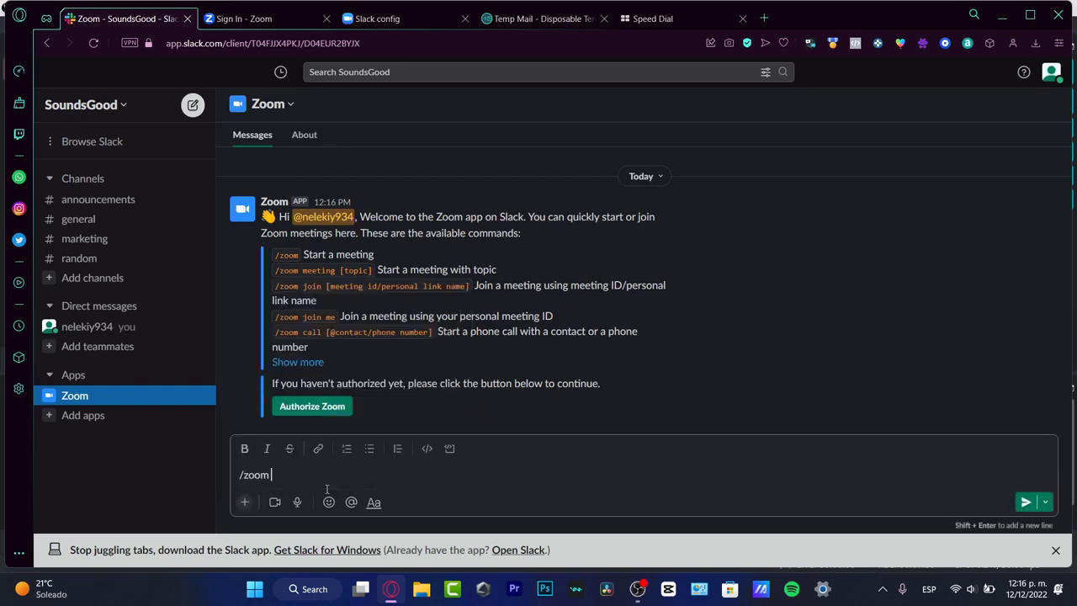
{"action": "key", "text": "Return"}
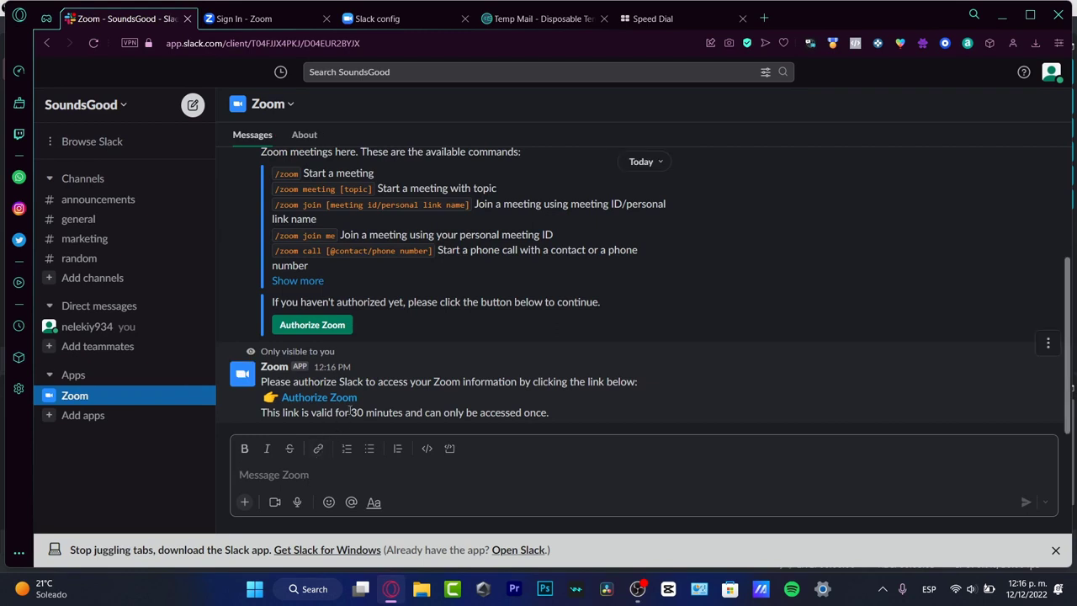
{"action": "left_click", "coordinate": [234, 22]}
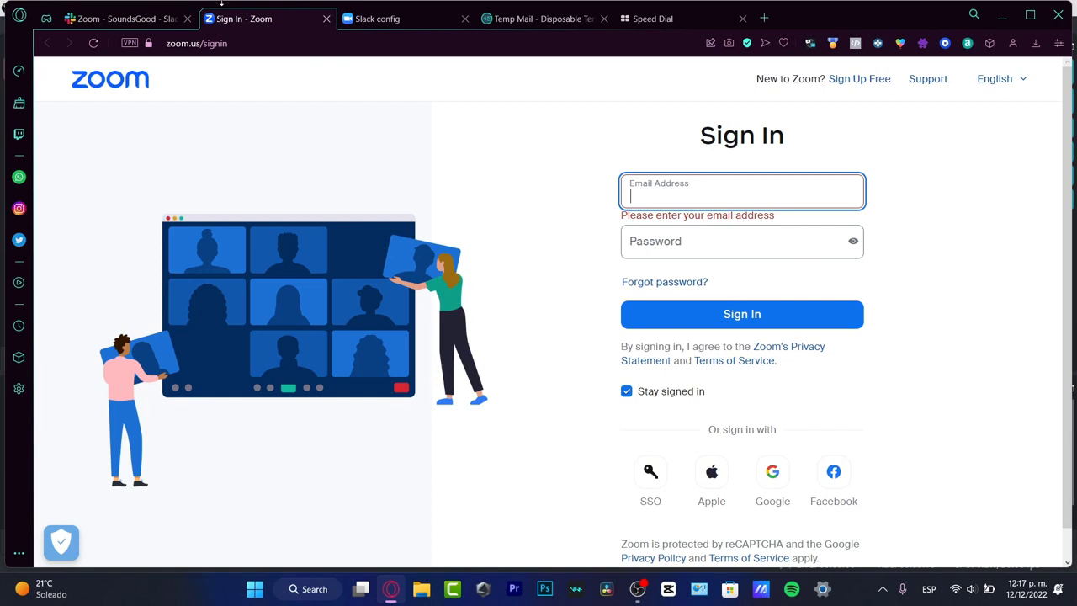
{"action": "left_click", "coordinate": [139, 16]}
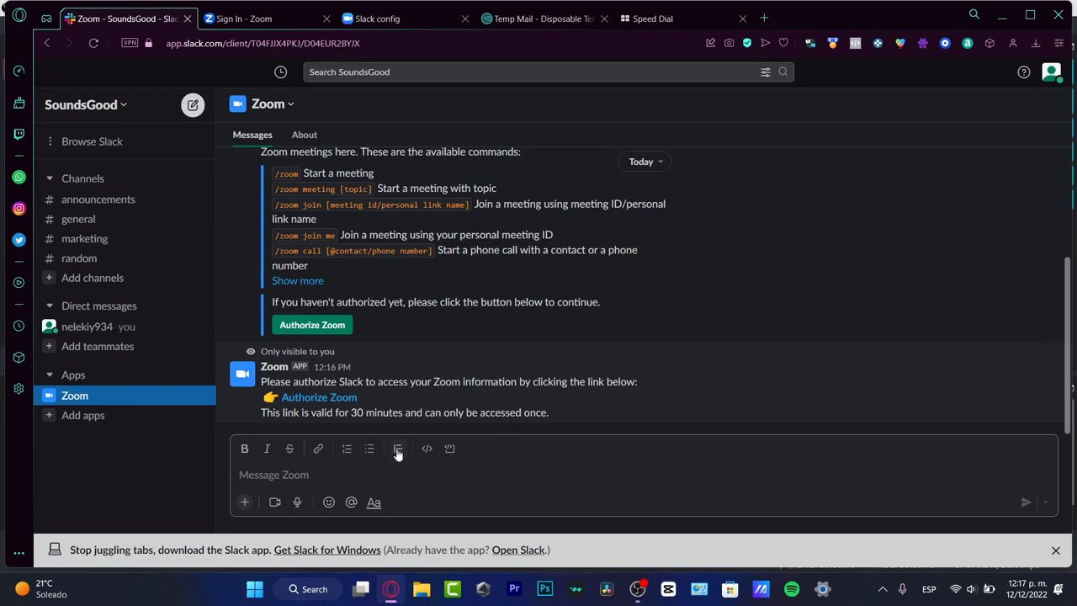
- Browse the recommended apps for SoundsGood and start adding Slack for Gmail, continuing to its Google Workspace Marketplace page
{"action": "left_click", "coordinate": [88, 417]}
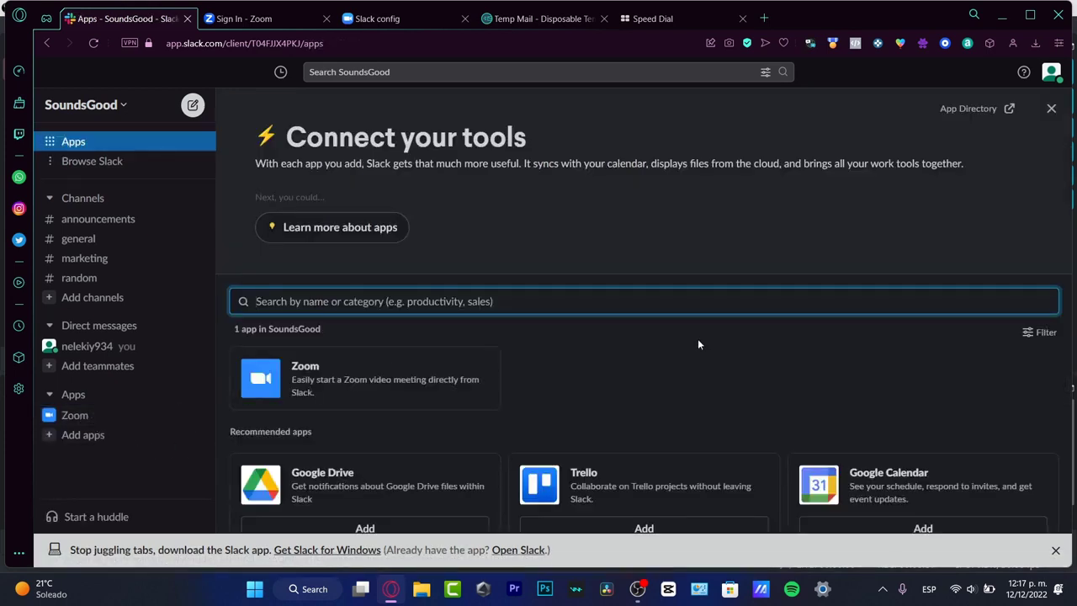
{"action": "scroll", "coordinate": [648, 362], "scroll_direction": "down", "scroll_amount": 5}
{"action": "scroll", "coordinate": [471, 404], "scroll_direction": "up", "scroll_amount": 5}
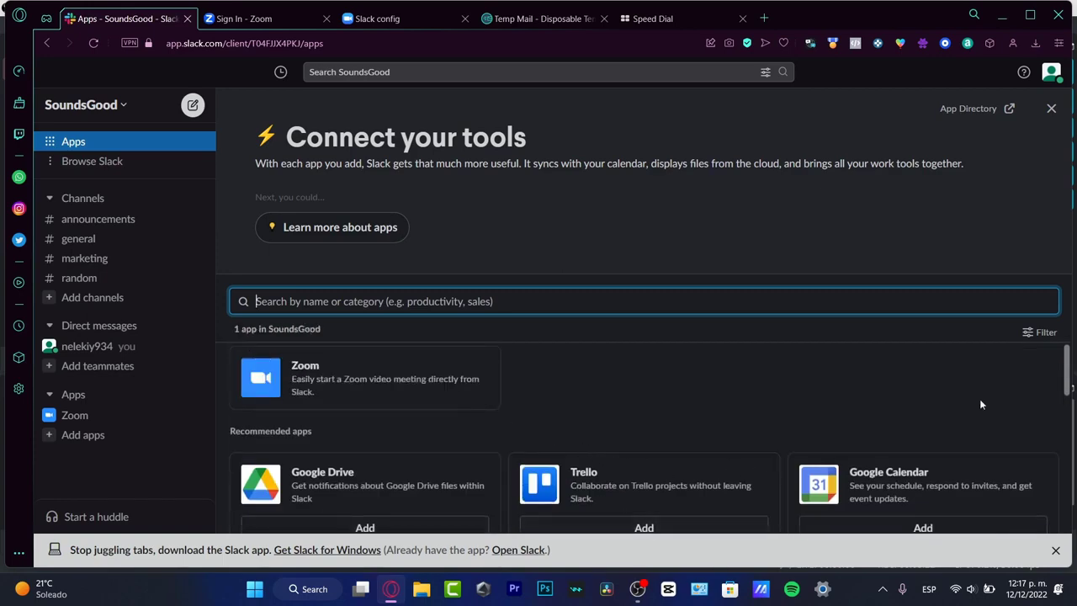
{"action": "scroll", "coordinate": [1010, 416], "scroll_direction": "down", "scroll_amount": 5}
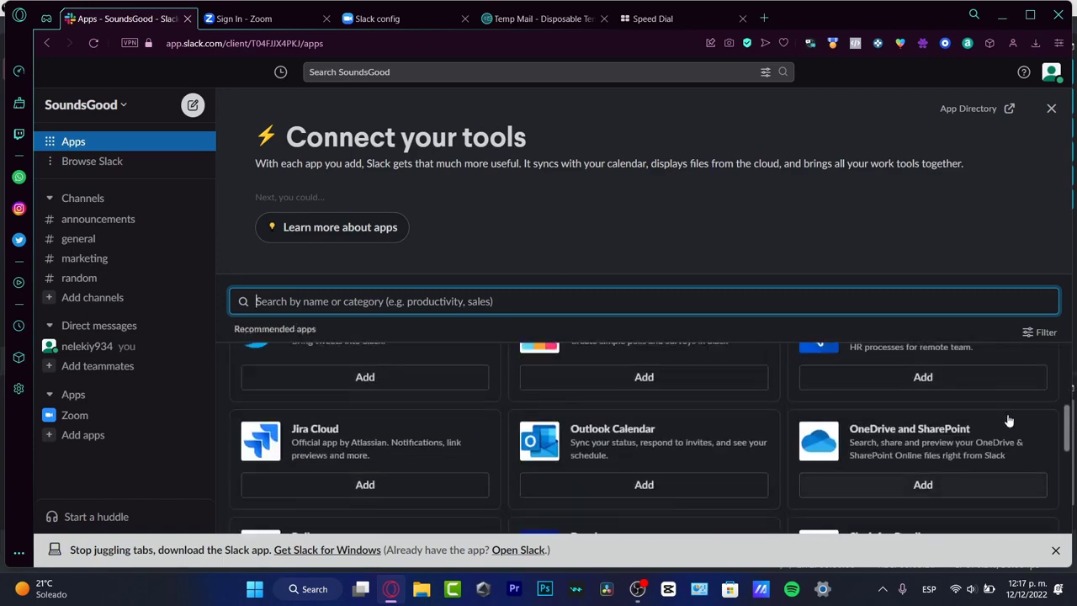
{"action": "scroll", "coordinate": [1001, 413], "scroll_direction": "down", "scroll_amount": 1}
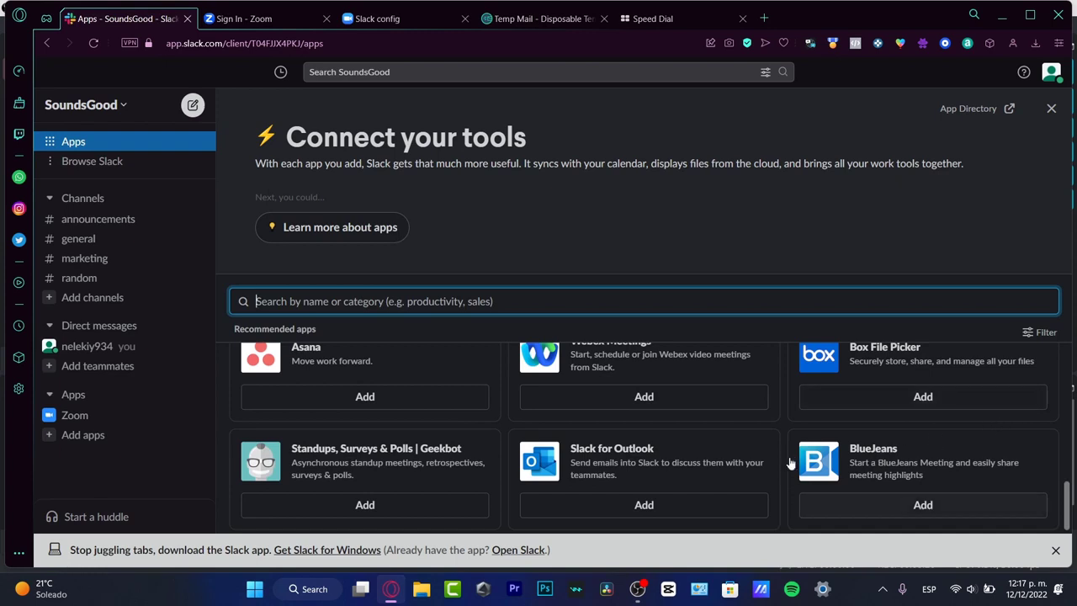
{"action": "scroll", "coordinate": [789, 463], "scroll_direction": "up", "scroll_amount": 2}
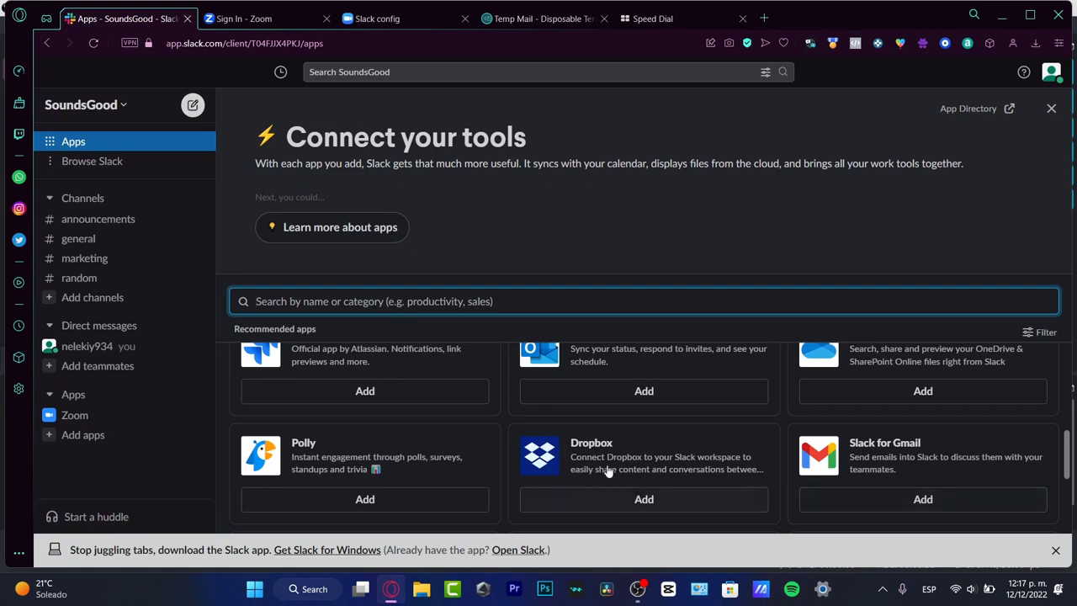
{"action": "left_click", "coordinate": [950, 500]}
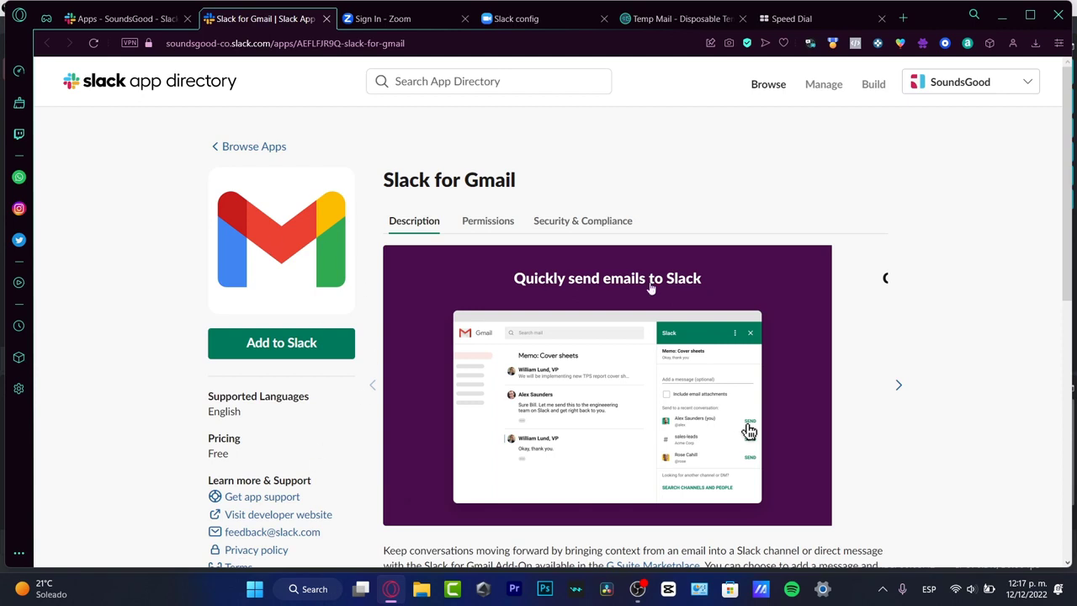
{"action": "left_click", "coordinate": [350, 353]}
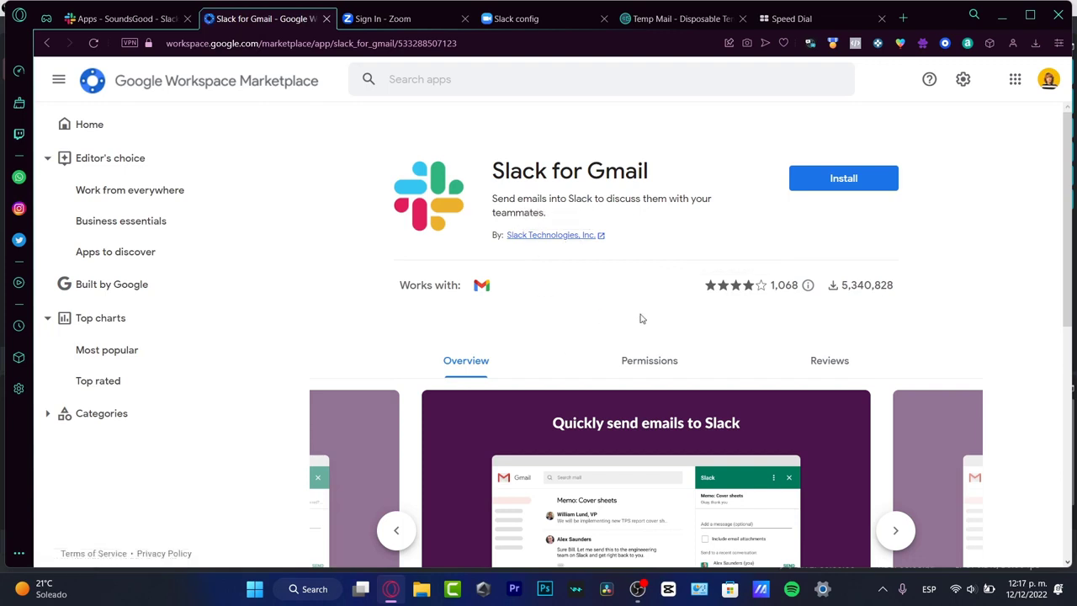
- Return to the SoundsGood workspace in Slack and view the options for adding workspaces
{"action": "left_click", "coordinate": [109, 18]}
{"action": "left_click", "coordinate": [89, 105]}
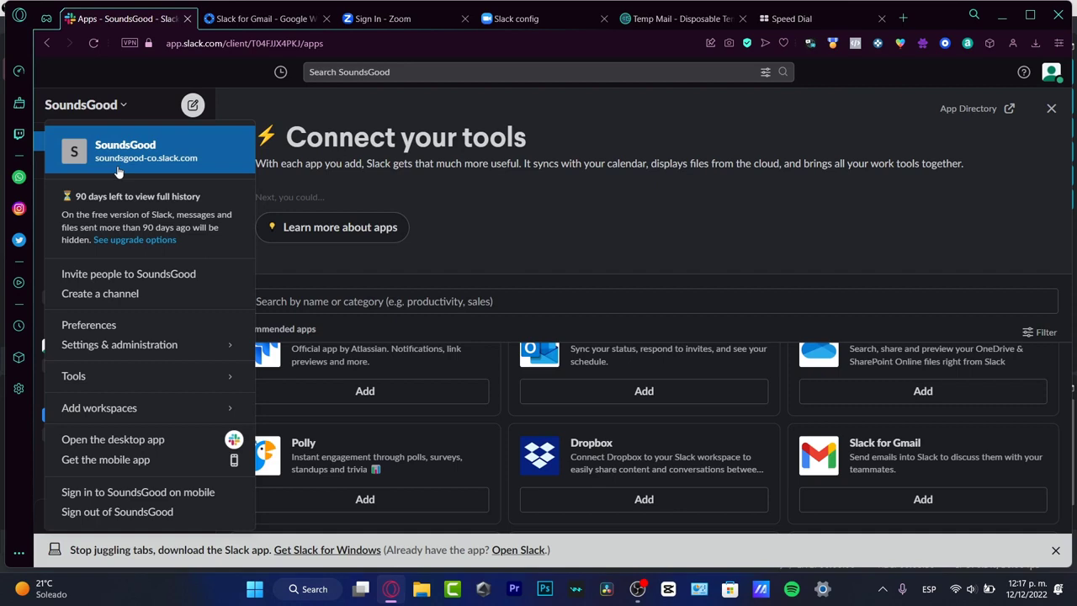
{"action": "mouse_move", "coordinate": [181, 417]}
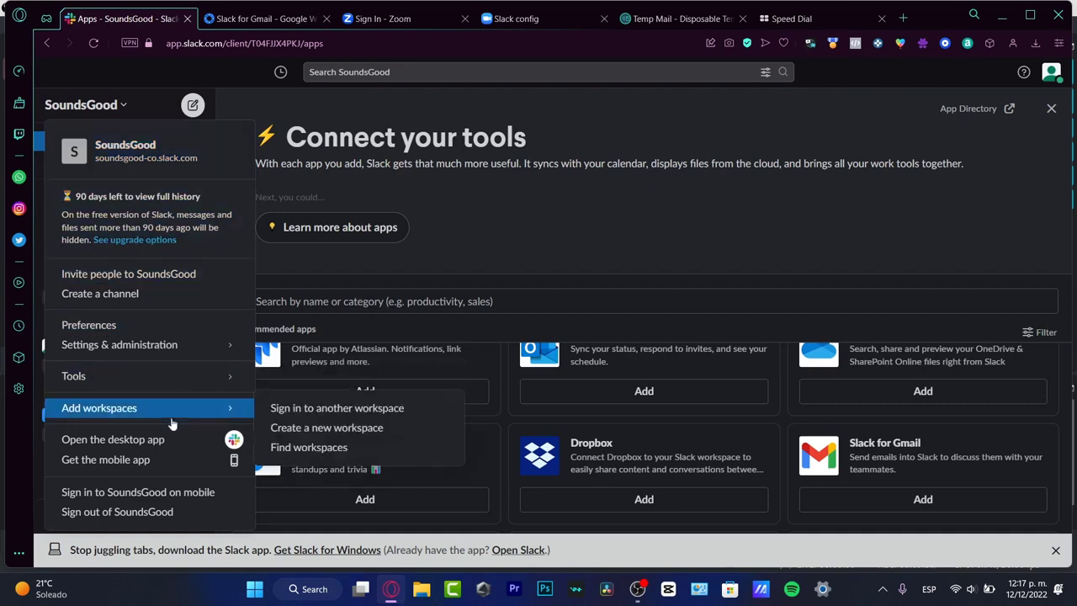